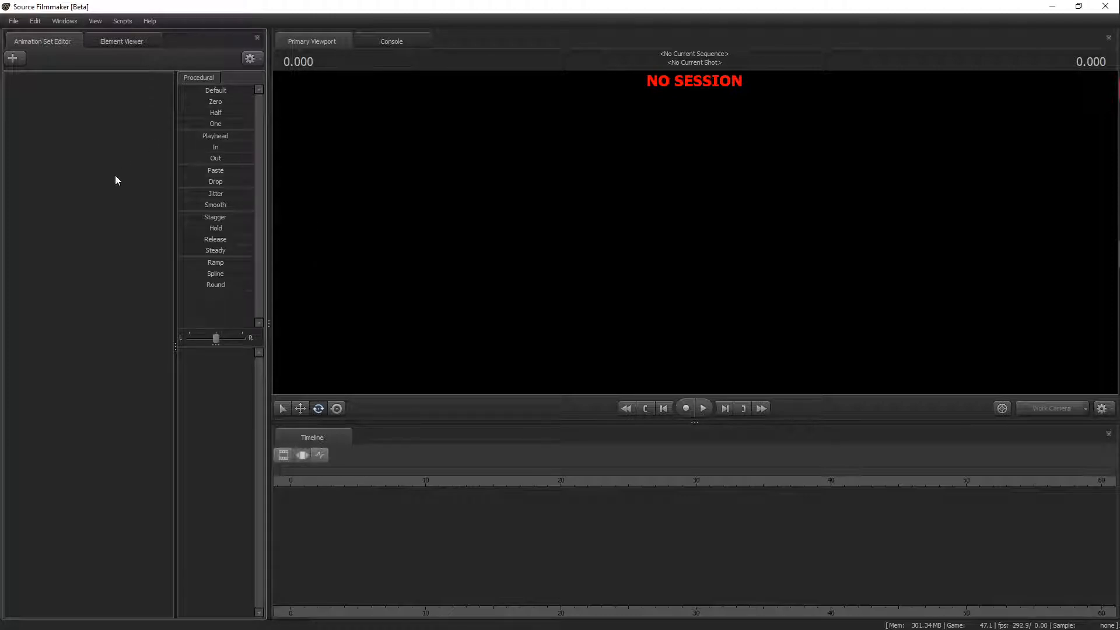
Create a new session named session1 with a framerate of 24.
click(12, 21)
click(22, 37)
drag(445, 235, 408, 211)
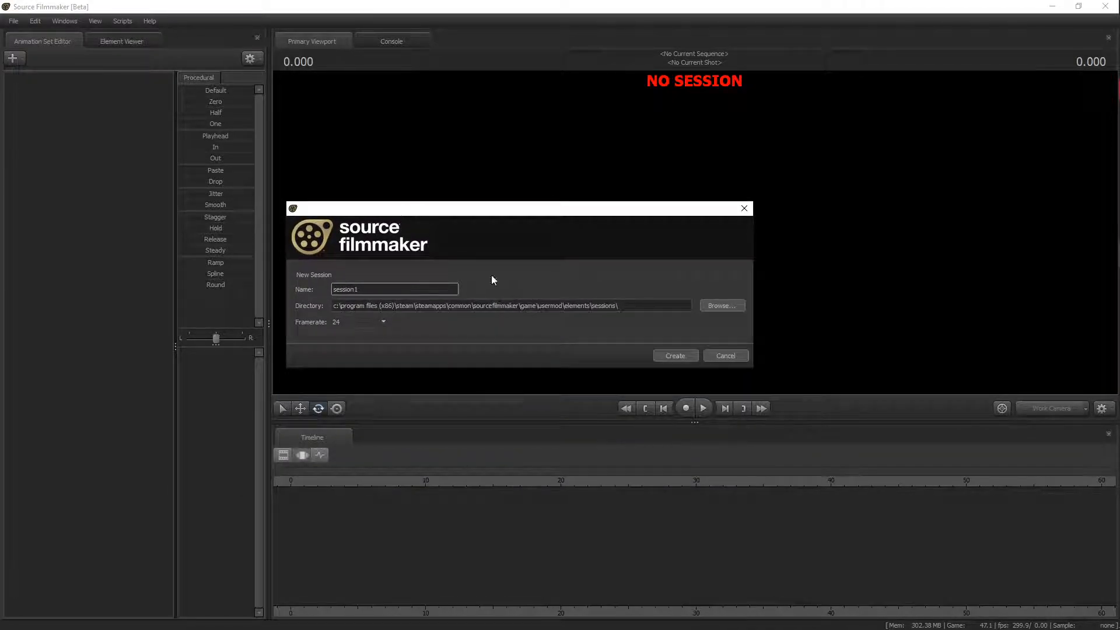
click(661, 353)
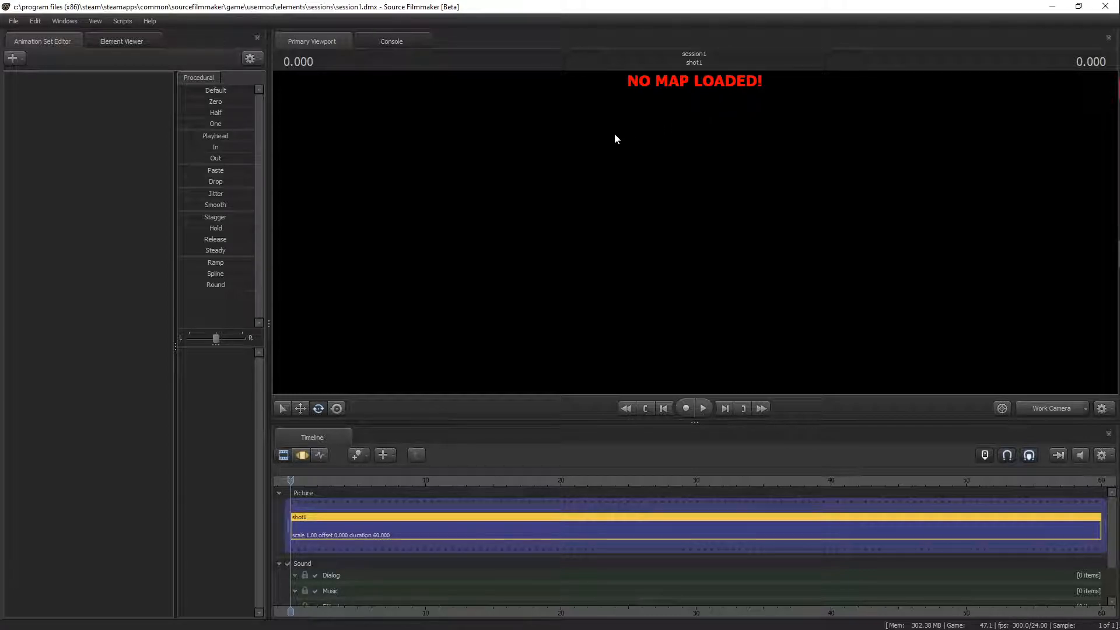
Load the tf_movies map stage.bsp into the session.
right_click(654, 175)
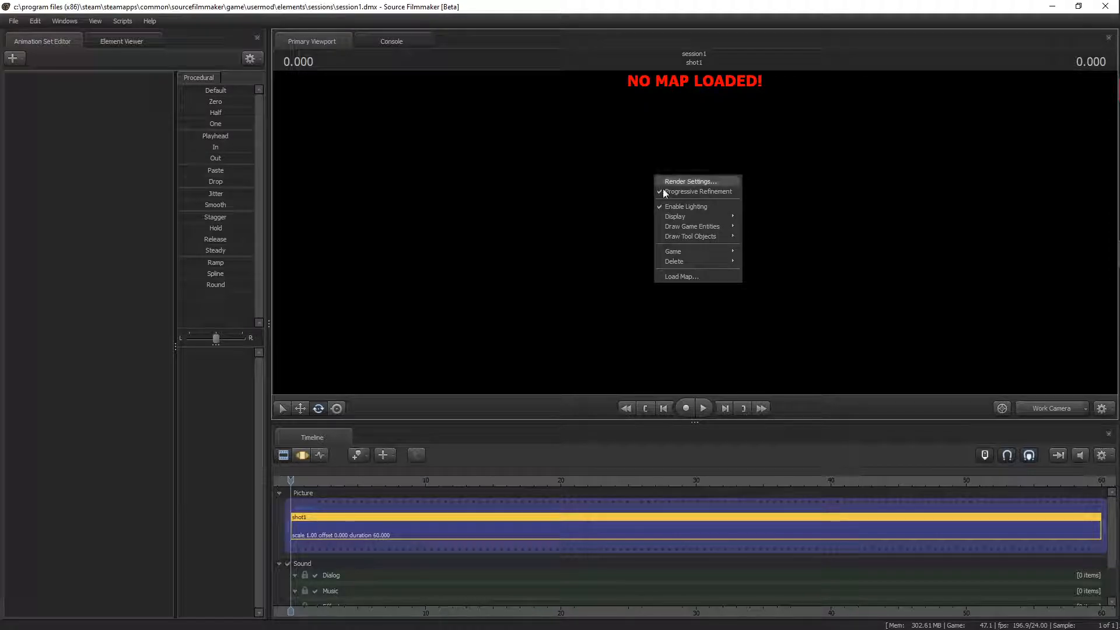
click(674, 278)
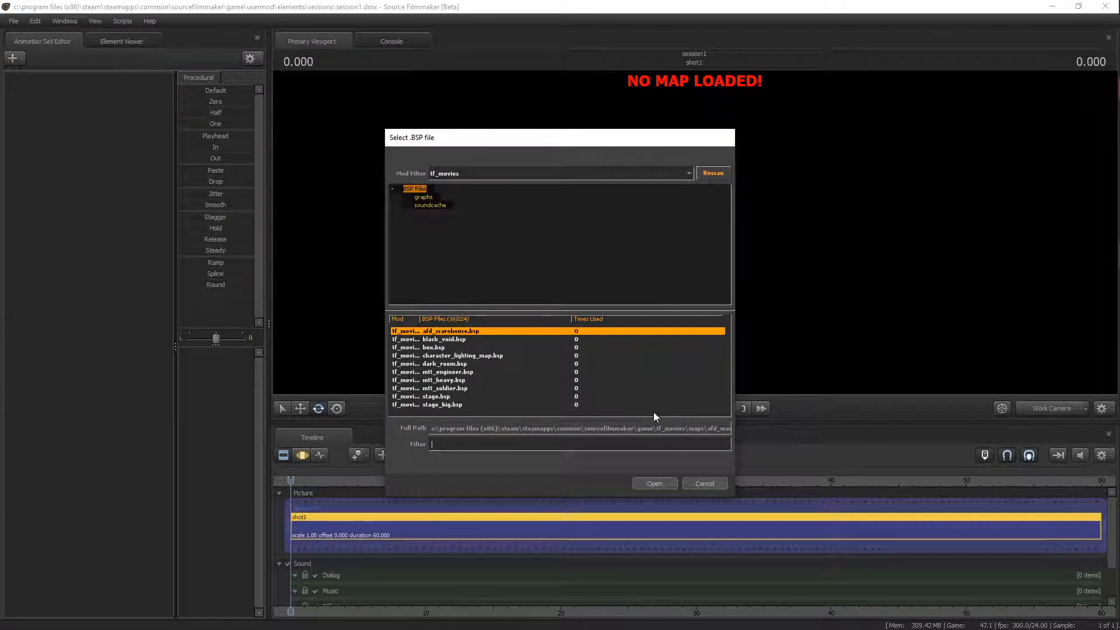
click(427, 397)
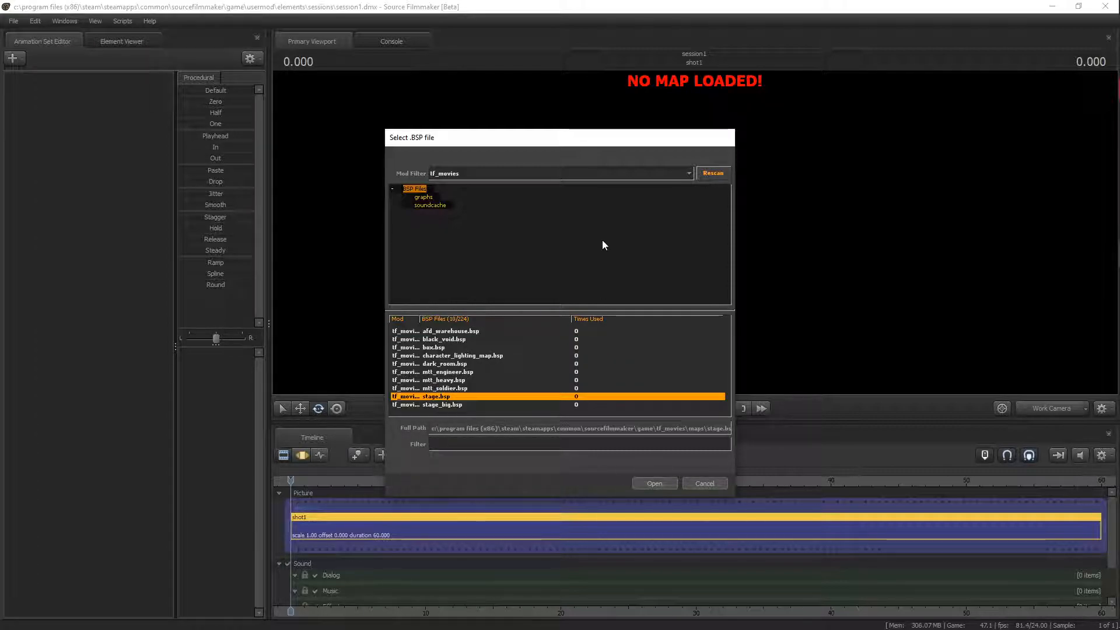
click(632, 174)
click(631, 172)
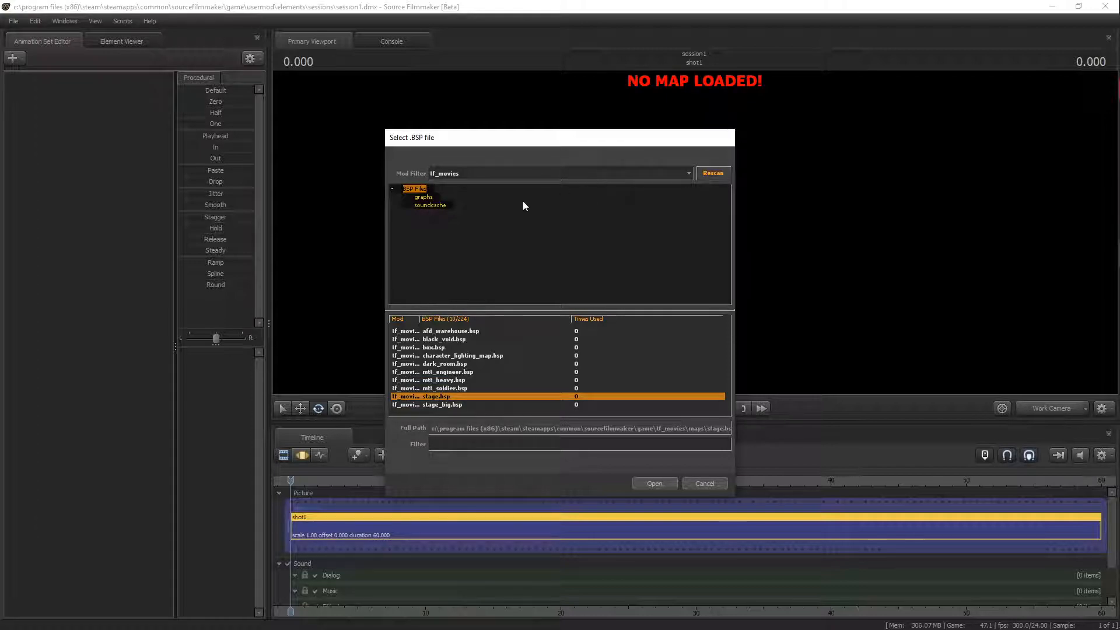
click(655, 484)
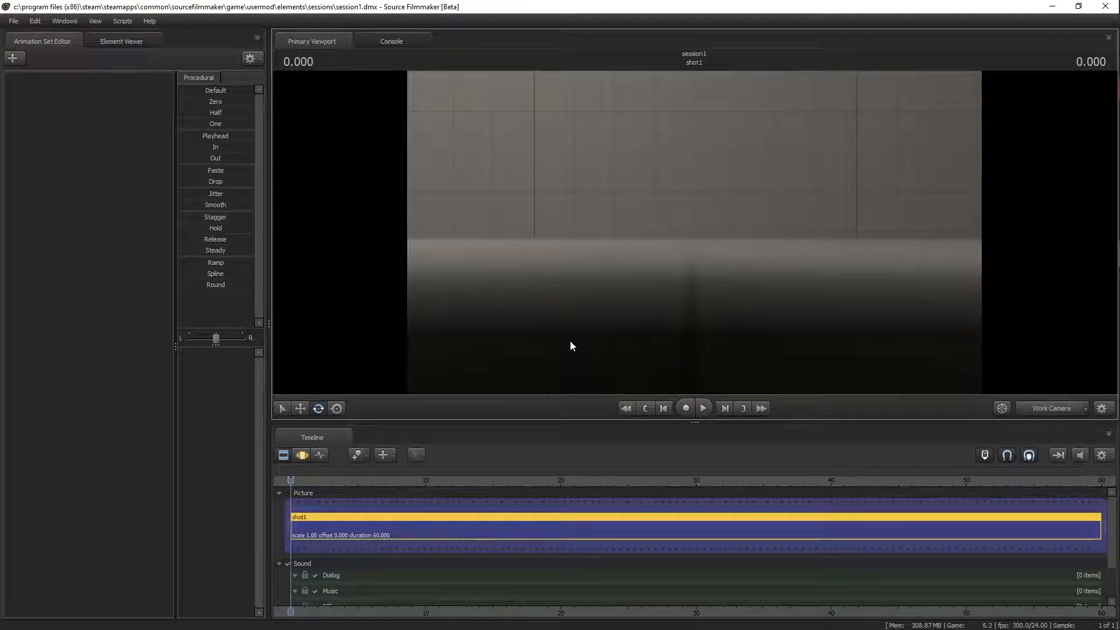
Switch the timeline to the Motion Editor and fly the work camera to frame the orange disc on the stage floor.
click(299, 455)
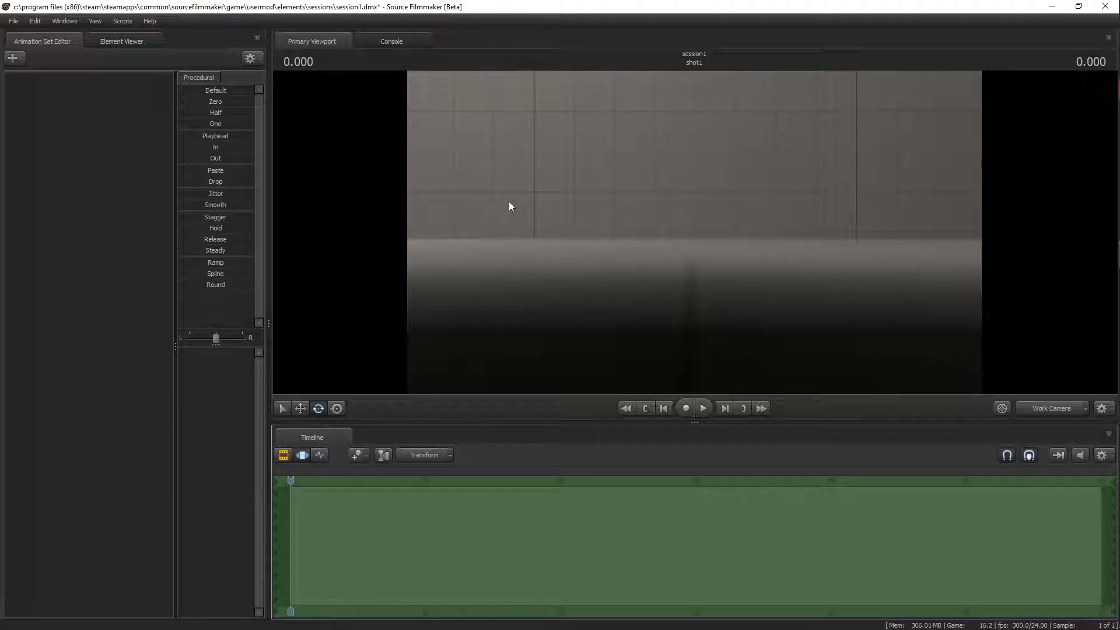
click(632, 190)
drag(633, 190, 657, 181)
key(s)
key(s)
key(s)
key(w)
key(w)
key(s)
scroll(695, 233, down, 5)
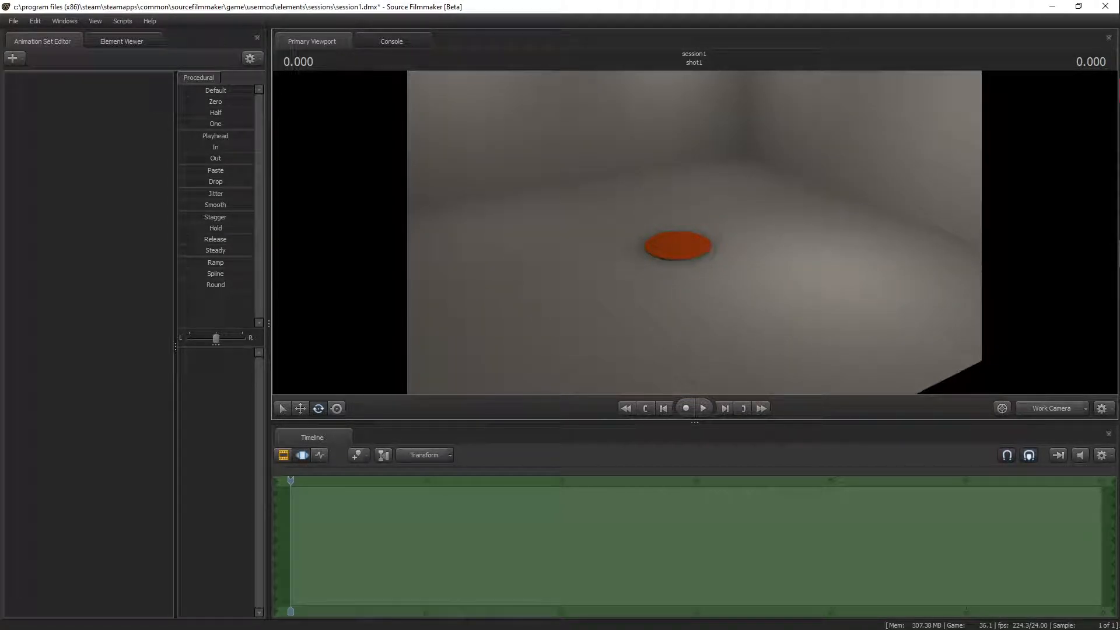
key(w)
drag(694, 232, 673, 254)
key(s)
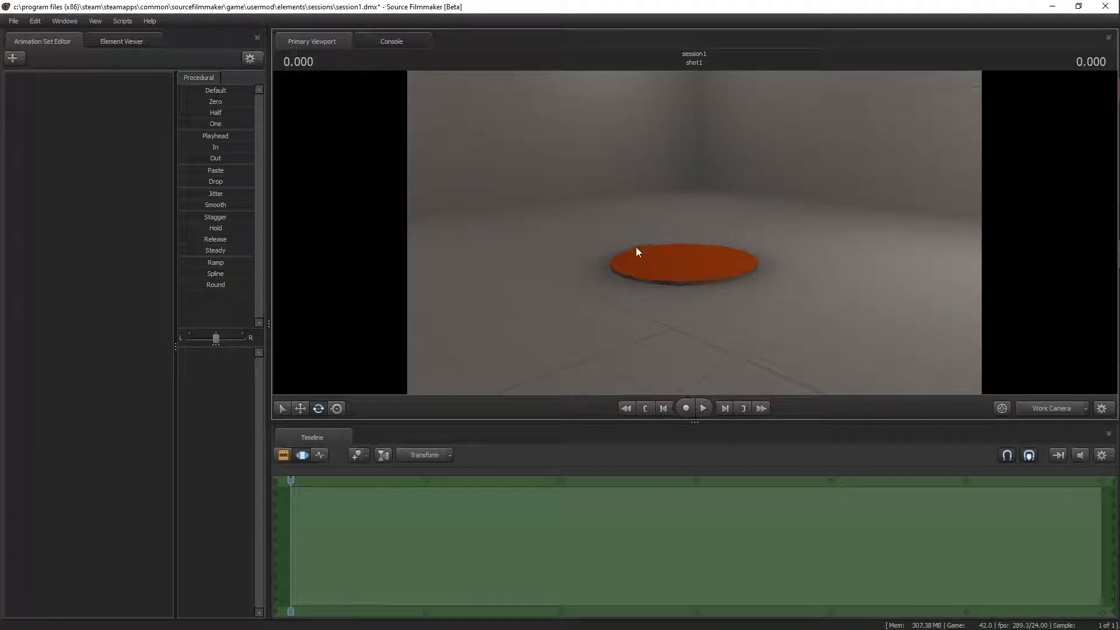
Create an animation set for a new model using player\hwm\soldier.mdl from the tf_movies mod.
right_click(123, 108)
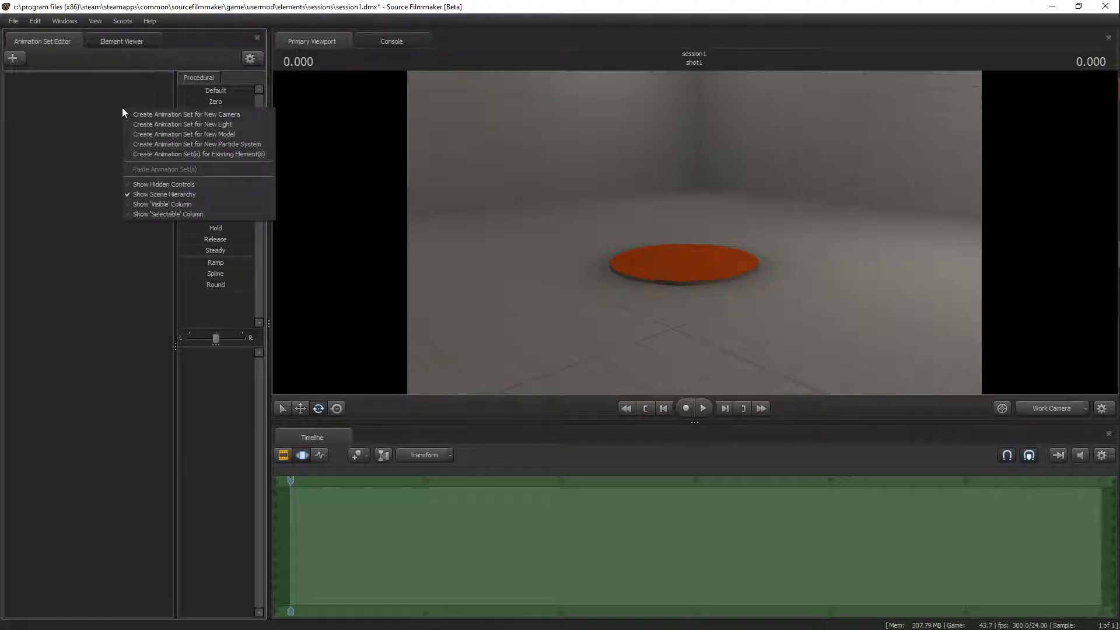
click(159, 135)
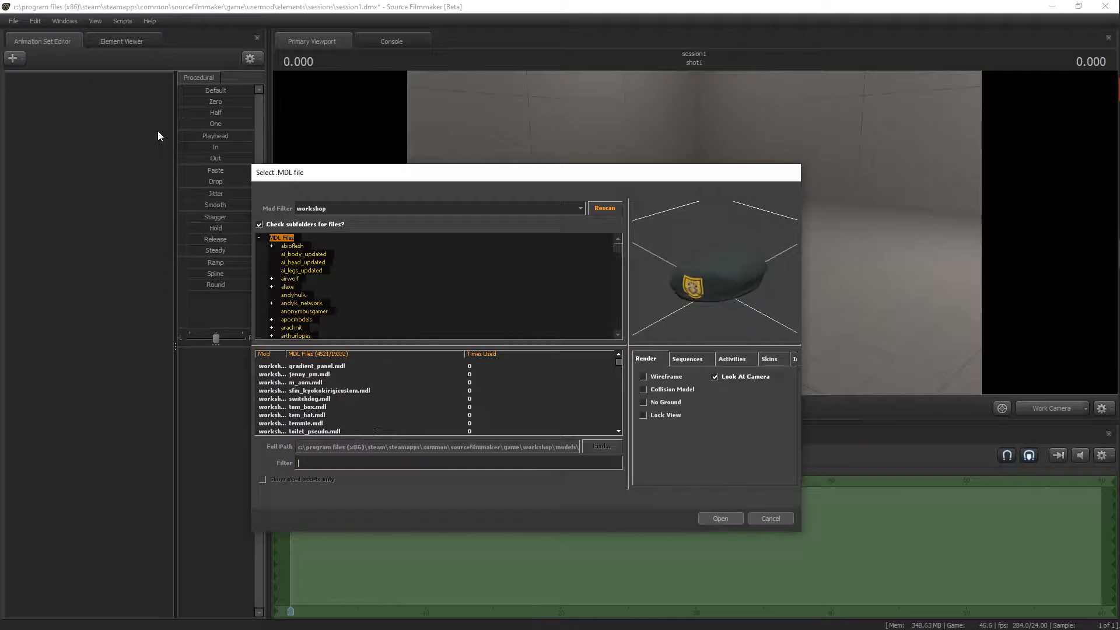
click(304, 209)
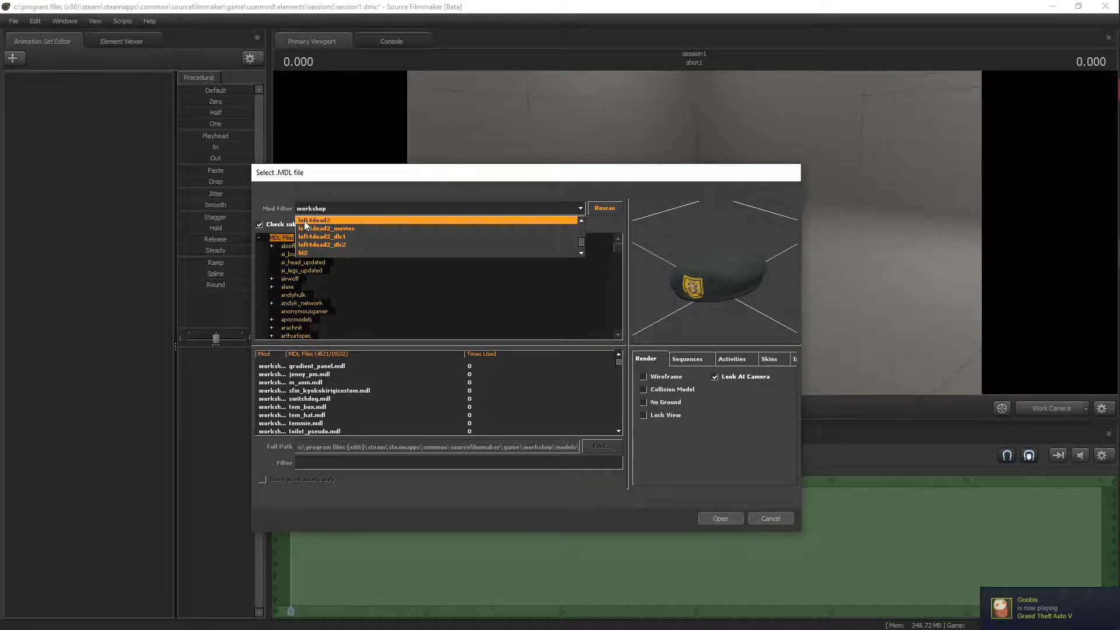
scroll(307, 233, down, 1)
scroll(307, 238, up, 3)
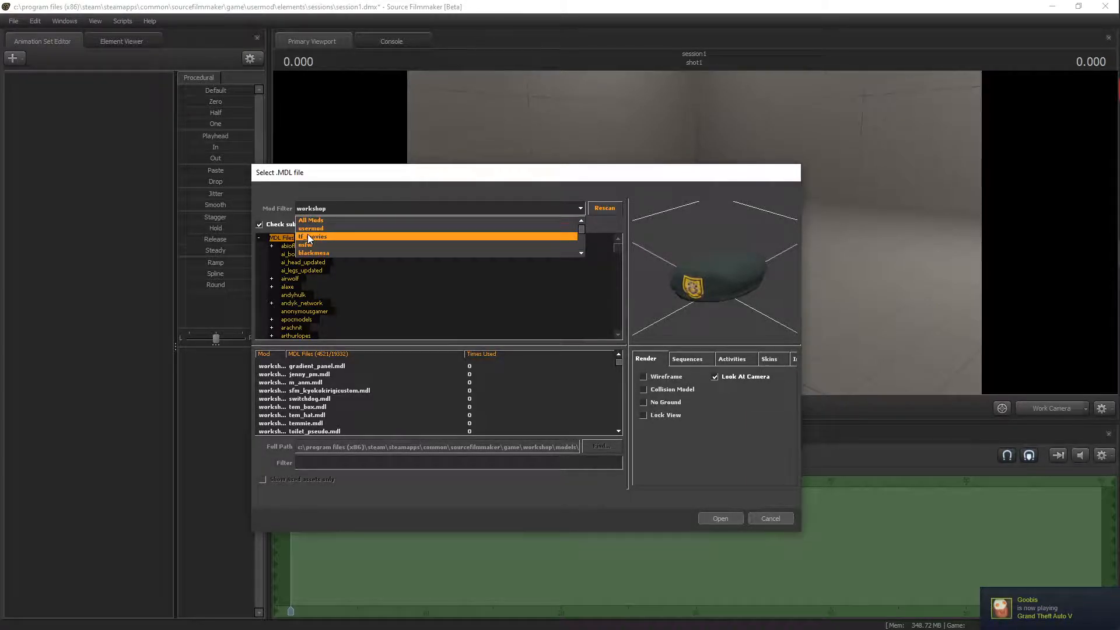
click(308, 237)
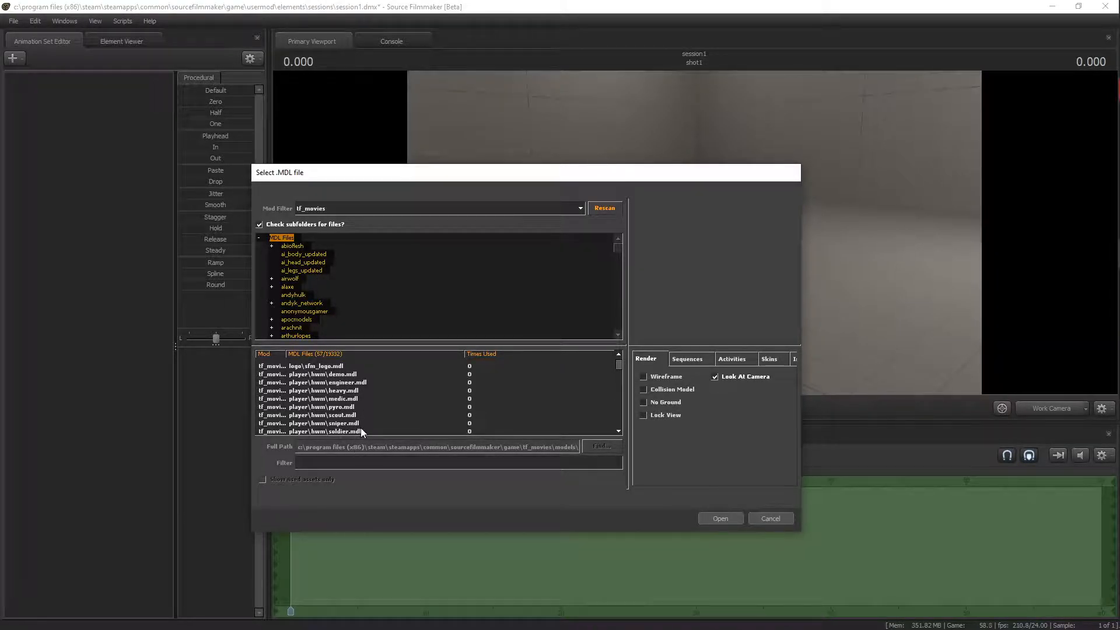
scroll(359, 425, down, 2)
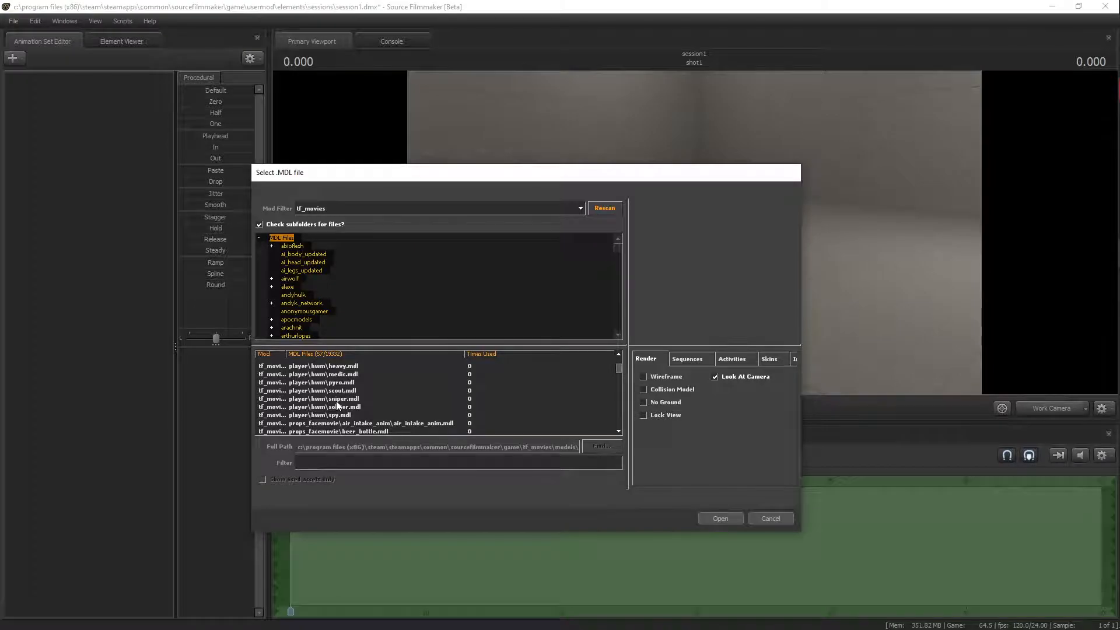
click(337, 407)
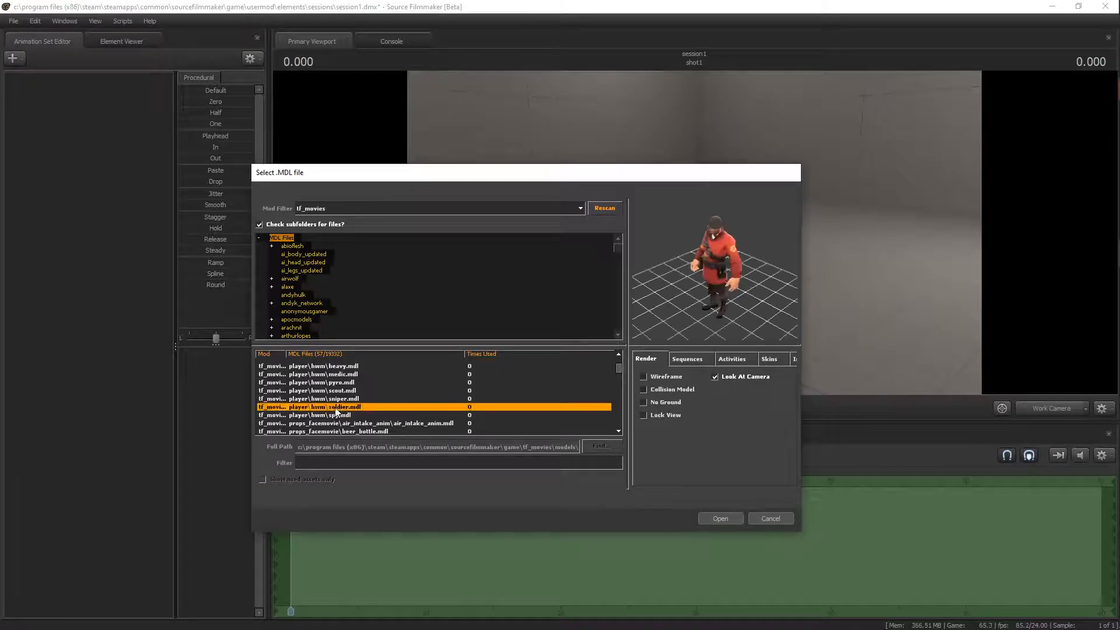
click(717, 521)
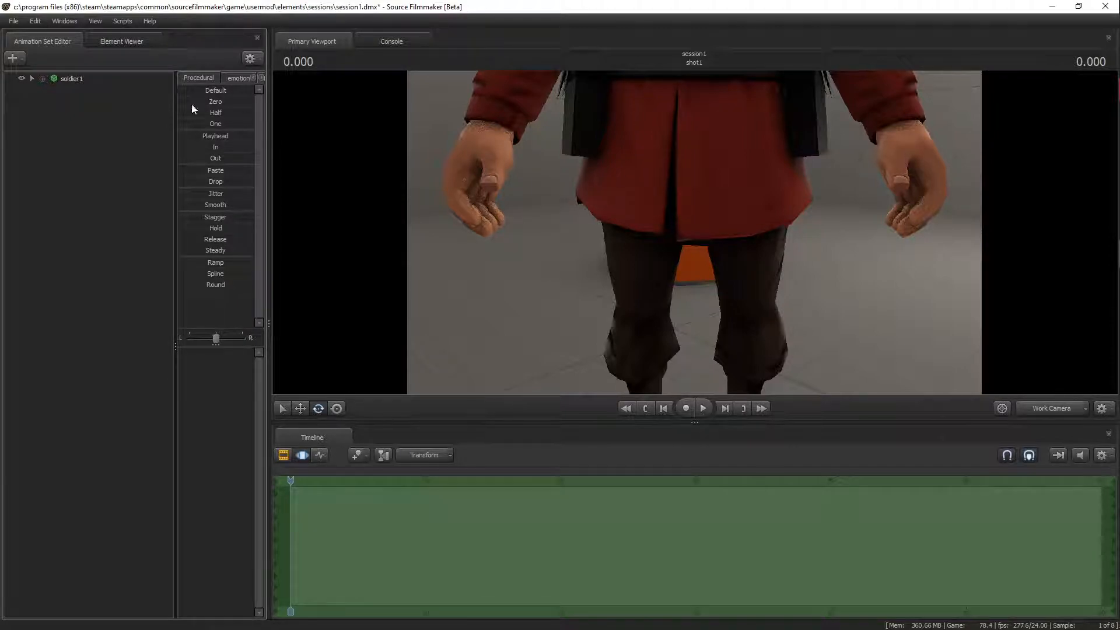
Move the whole soldier1 model back onto the orange disc, then deselect it.
click(55, 80)
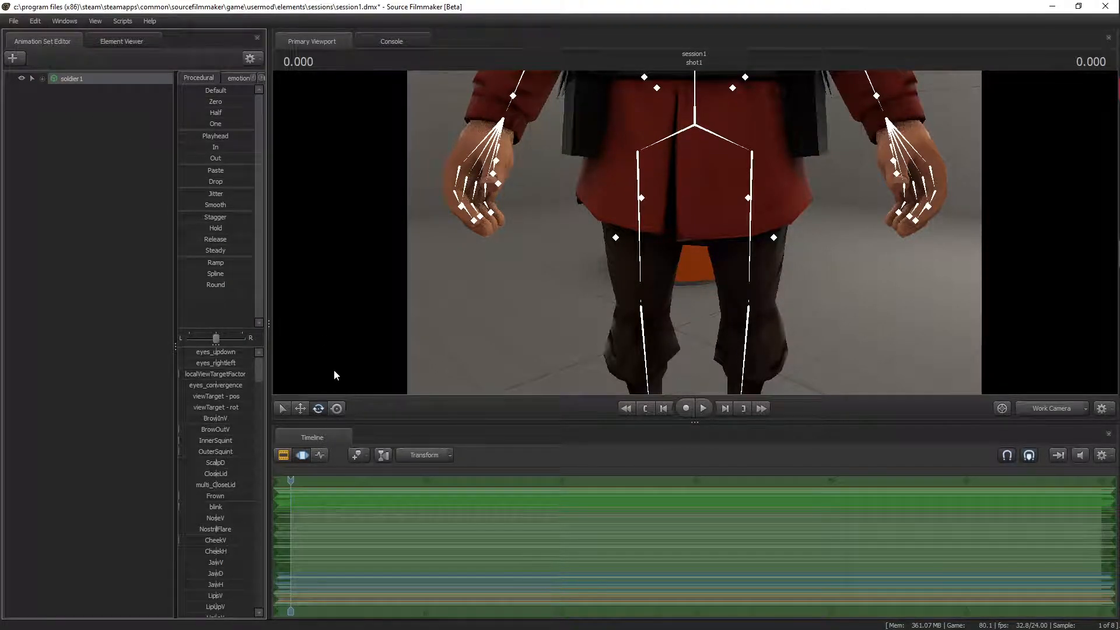
click(336, 410)
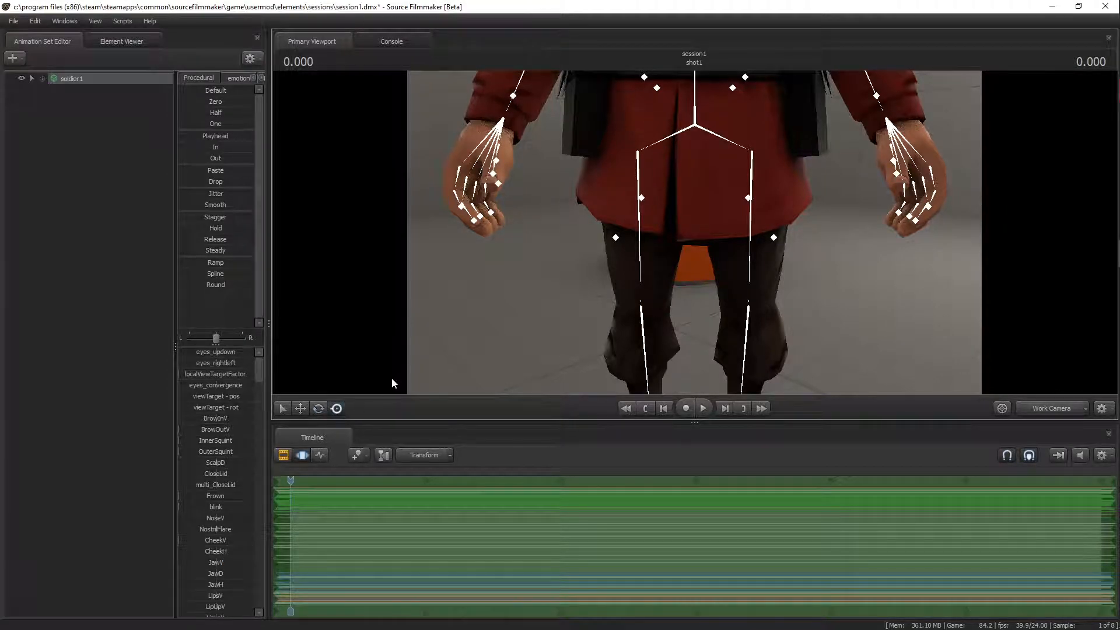
drag(471, 306, 470, 306)
key(s)
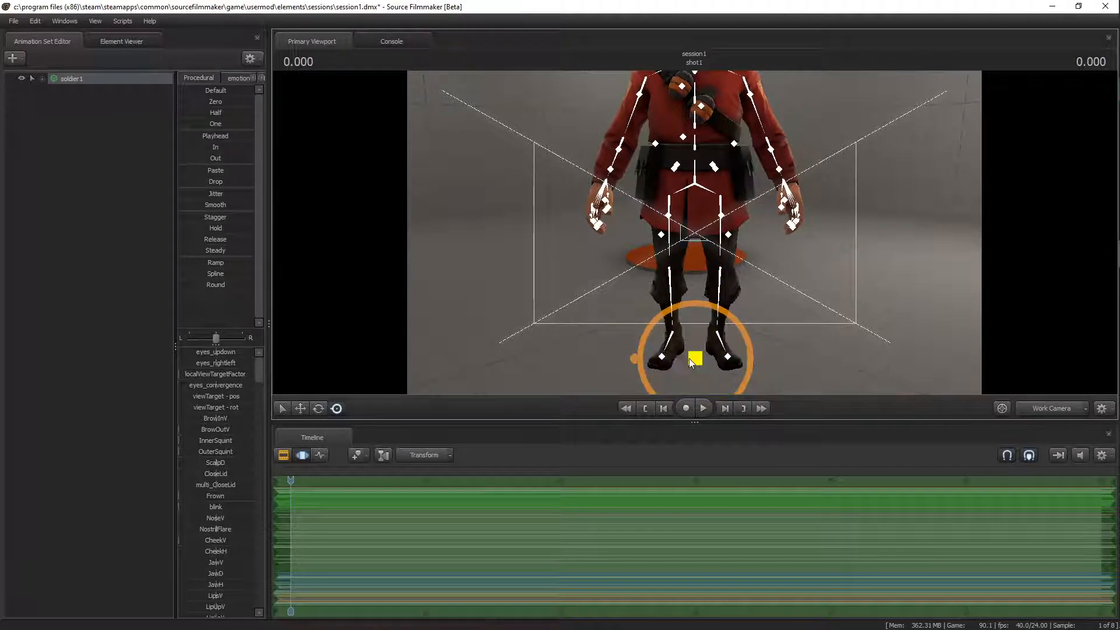
drag(693, 360, 694, 359)
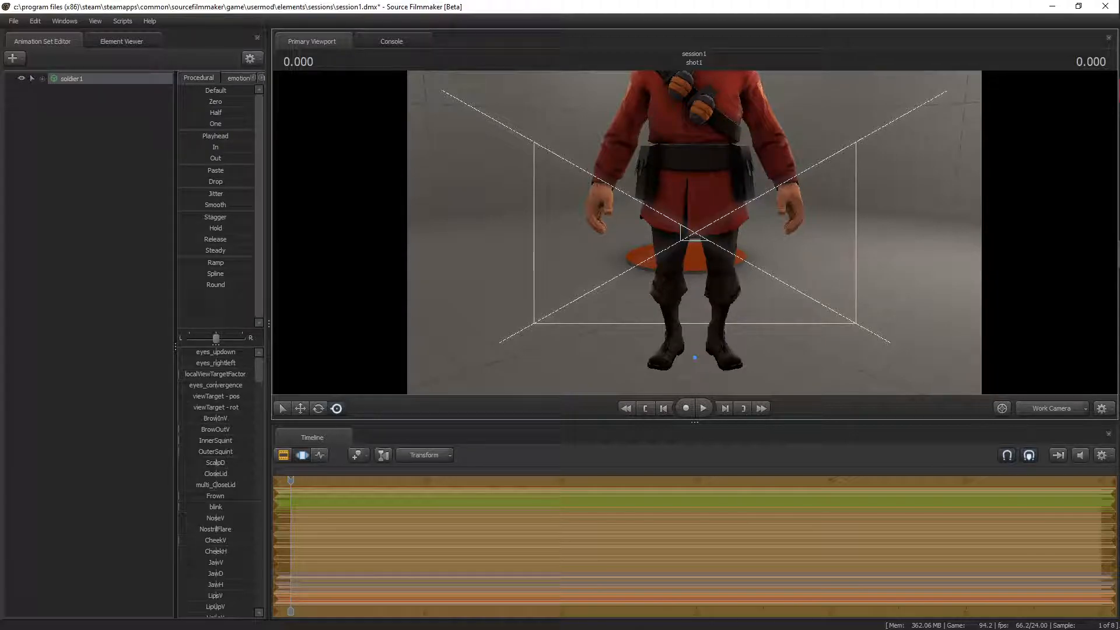
drag(694, 359, 686, 257)
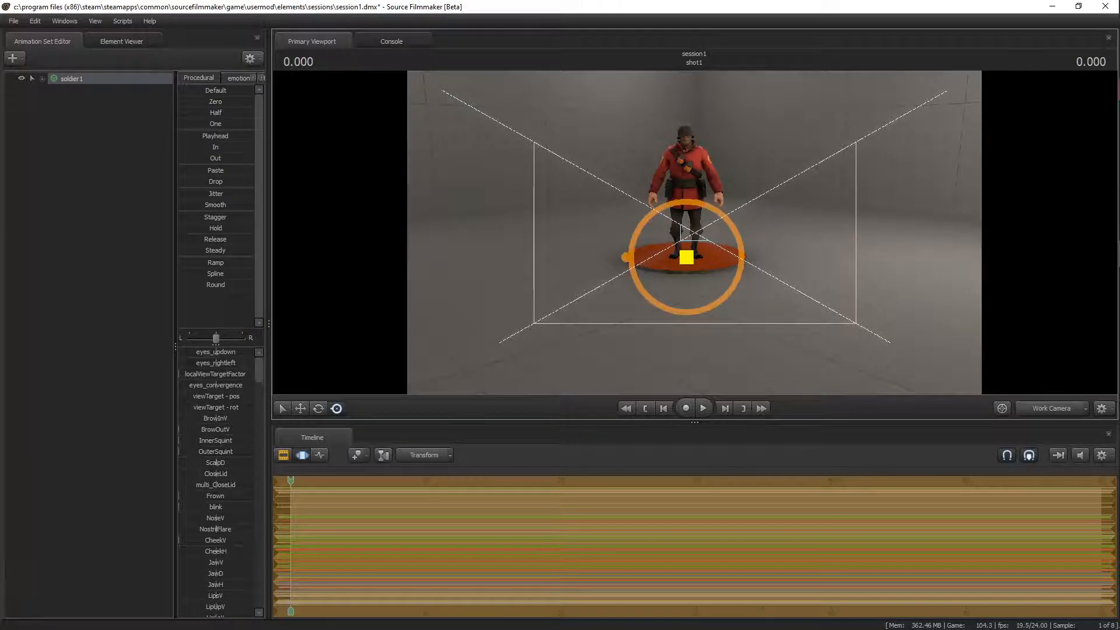
key(ctrl)
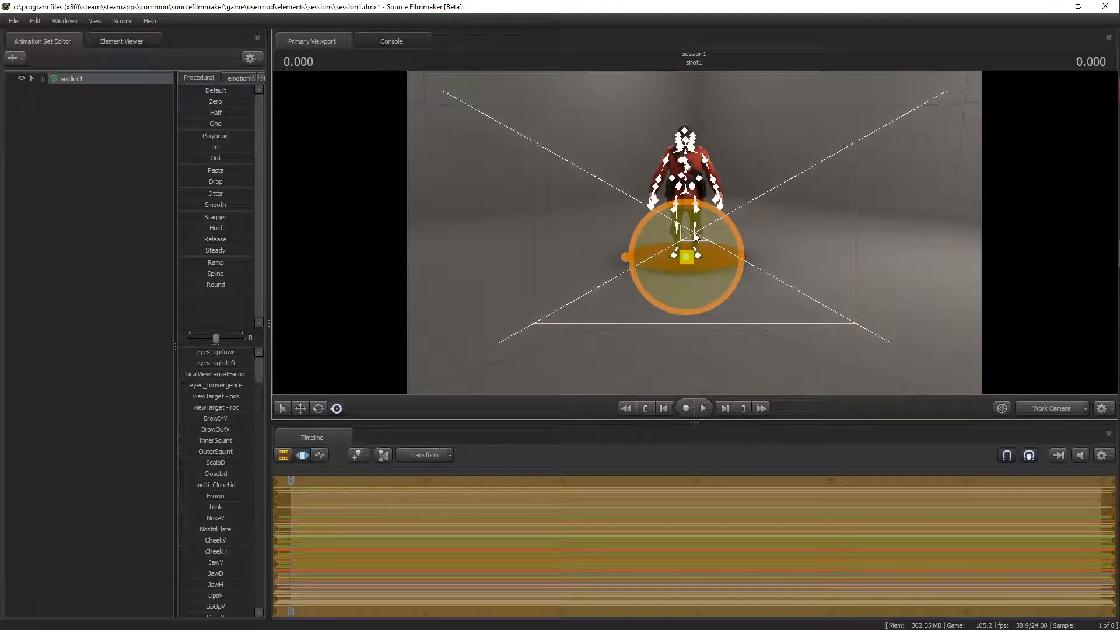
click(138, 210)
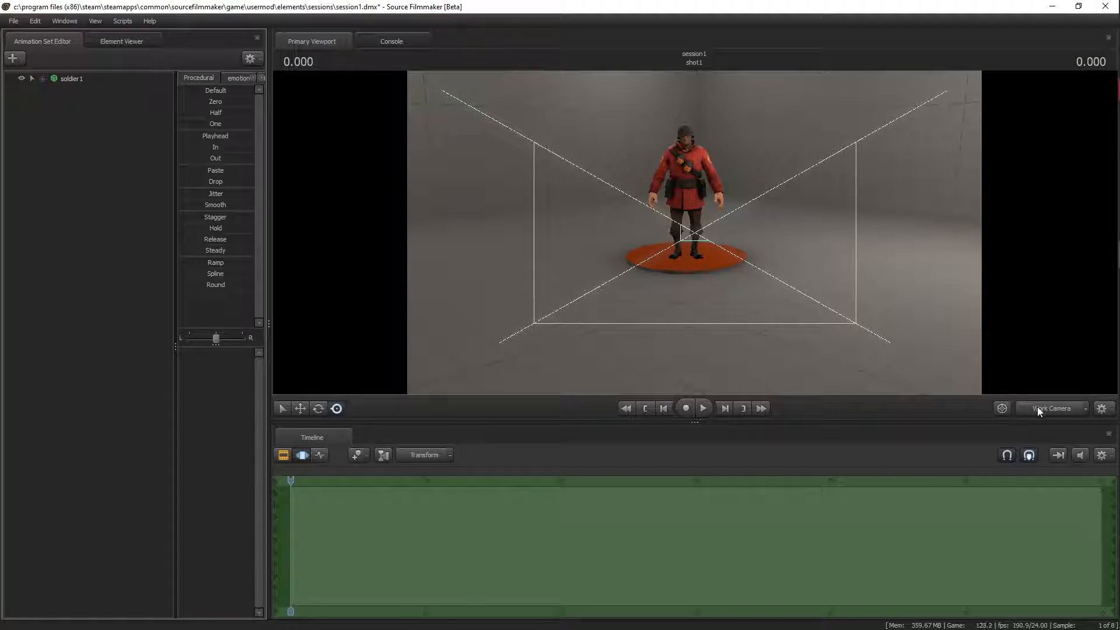
Change the scene camera to camera1 and view the shot through it.
click(1087, 410)
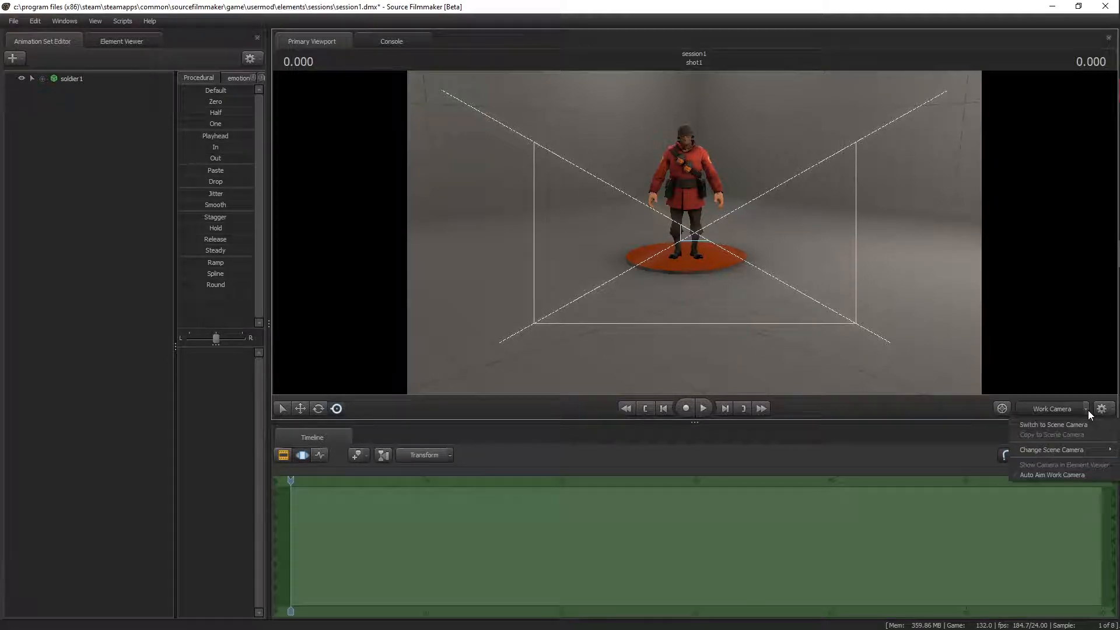
mouse_move(1052, 449)
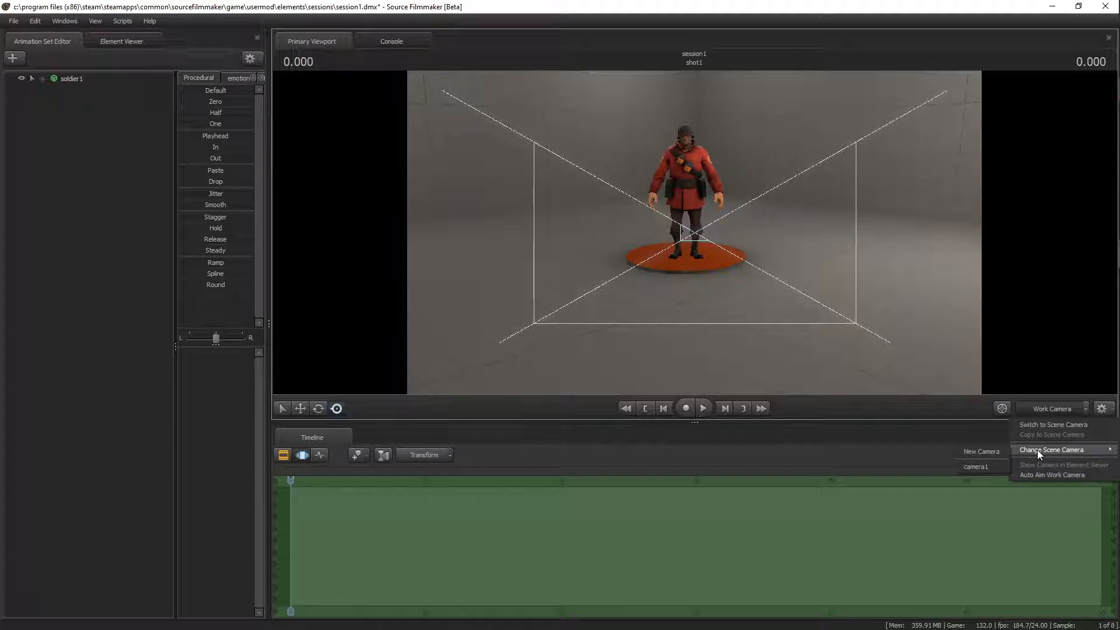
click(982, 468)
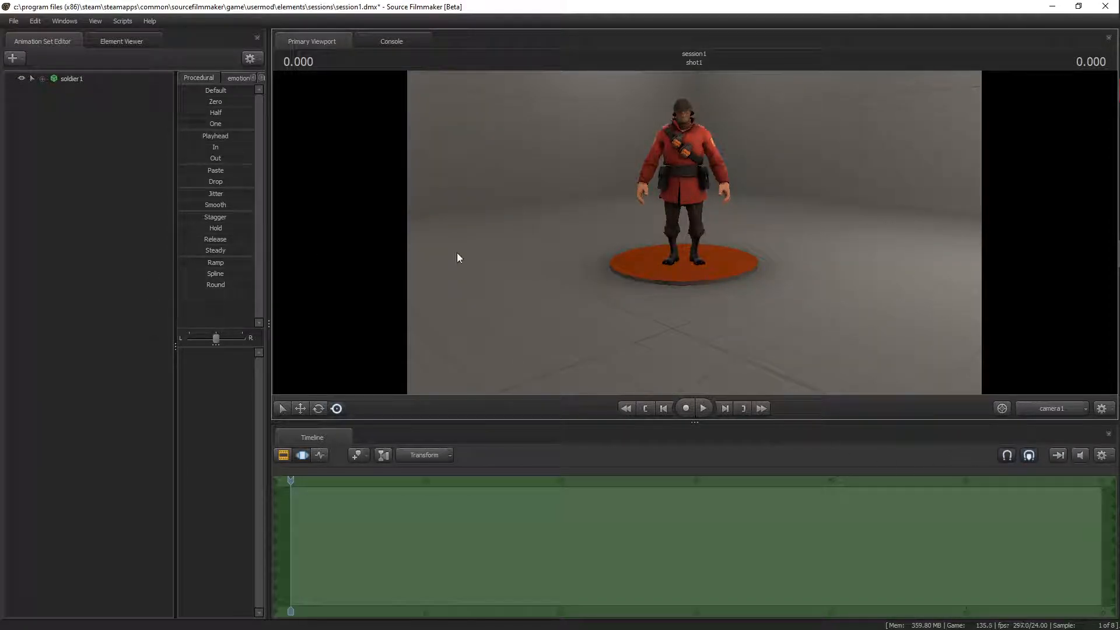
Fly camera1 close to the soldier to frame his head and torso at an angle.
drag(674, 237, 779, 154)
key(a)
key(w)
key(s)
key(w)
key(w)
key(s)
key(w)
key(s)
key(w)
key(w)
key(s)
key(w)
key(w)
key(s)
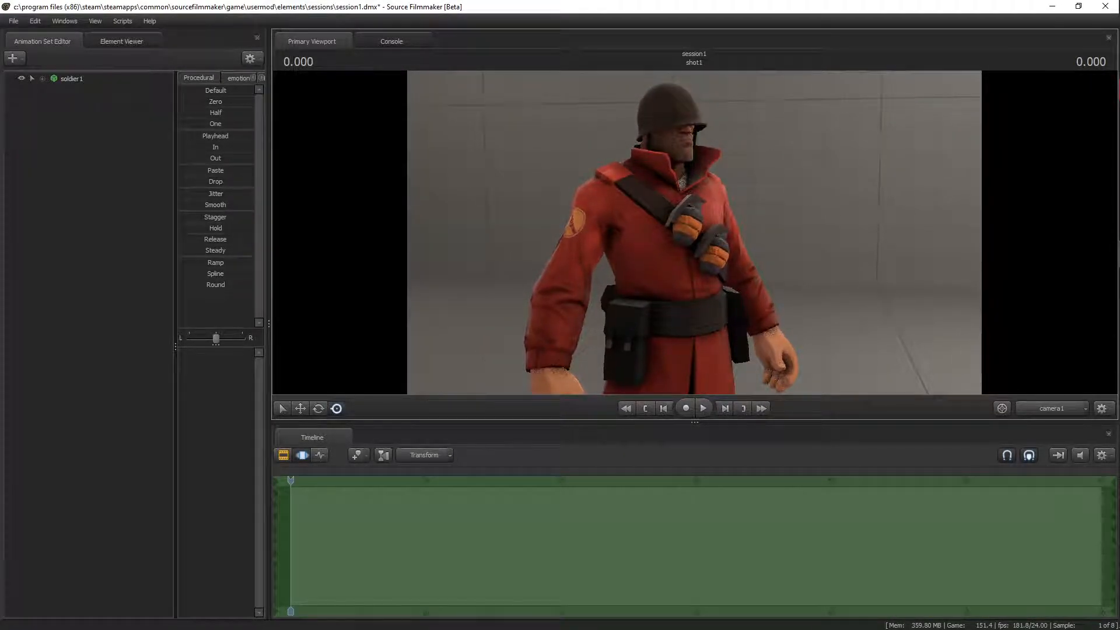
key(d)
key(w)
mouse_move(694, 232)
mouse_down()
mouse_move(701, 194)
mouse_move(694, 232)
mouse_up()
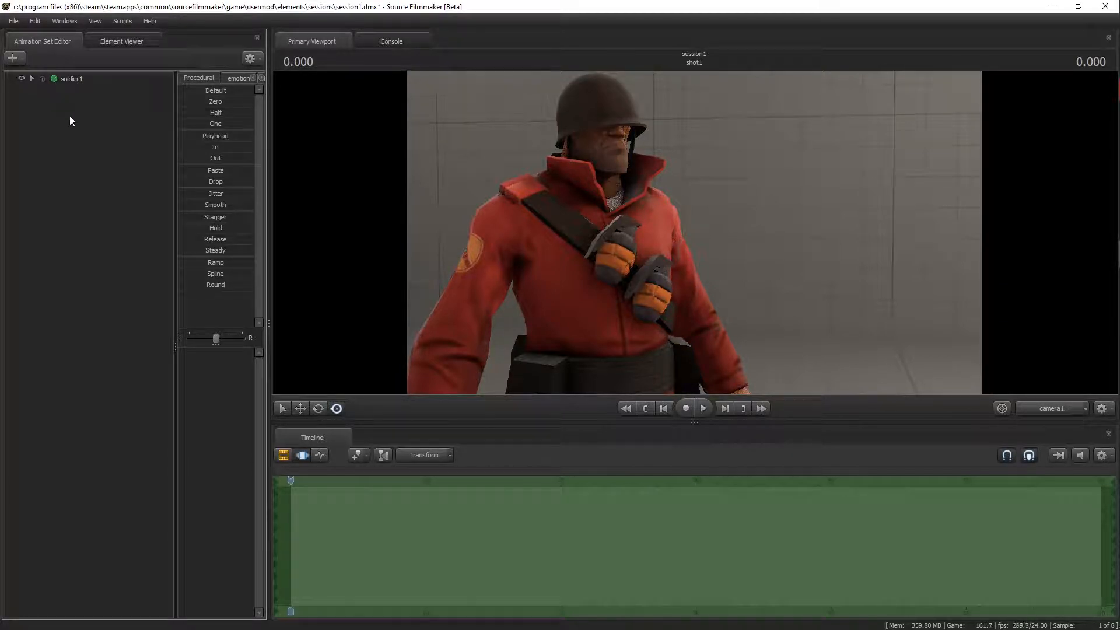
Set the helmet body group of soldier1 to <none> to remove the helmet.
right_click(54, 77)
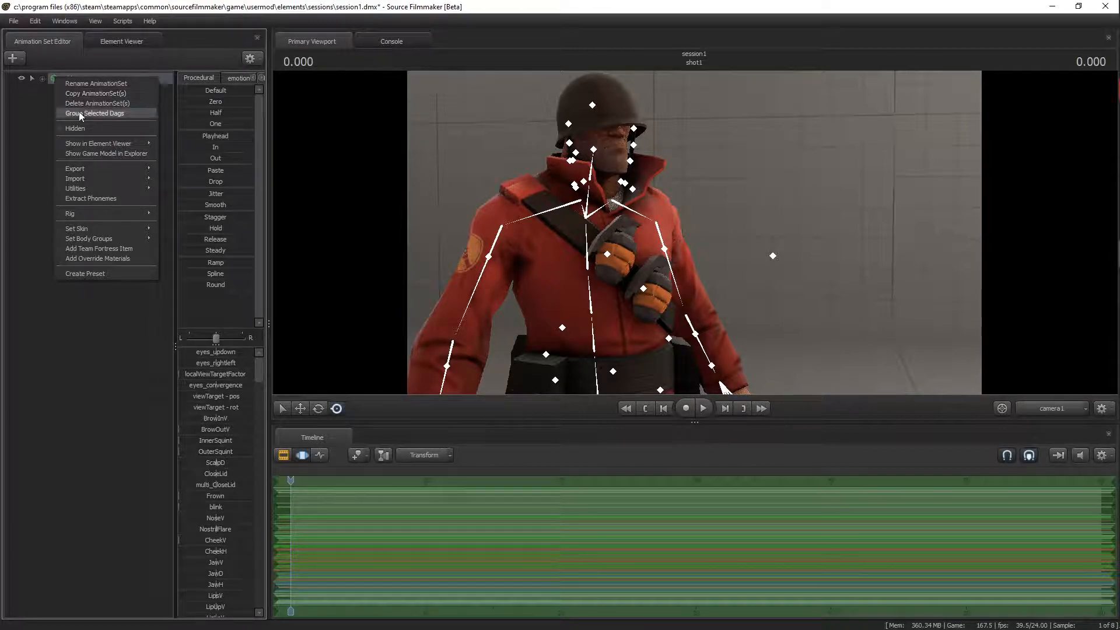
mouse_move(141, 238)
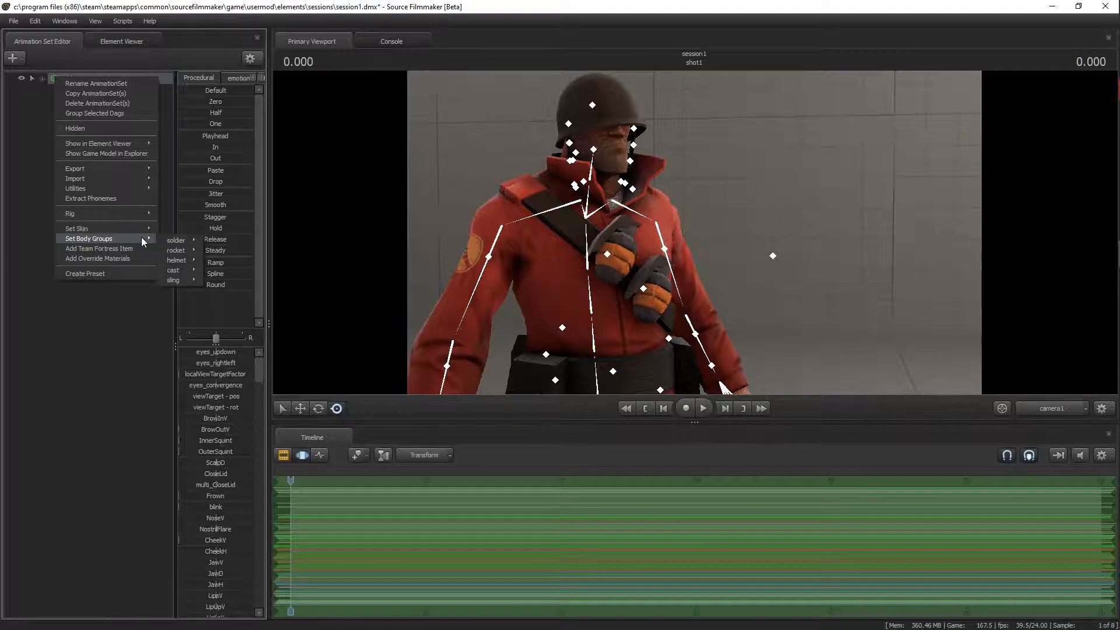
mouse_move(185, 263)
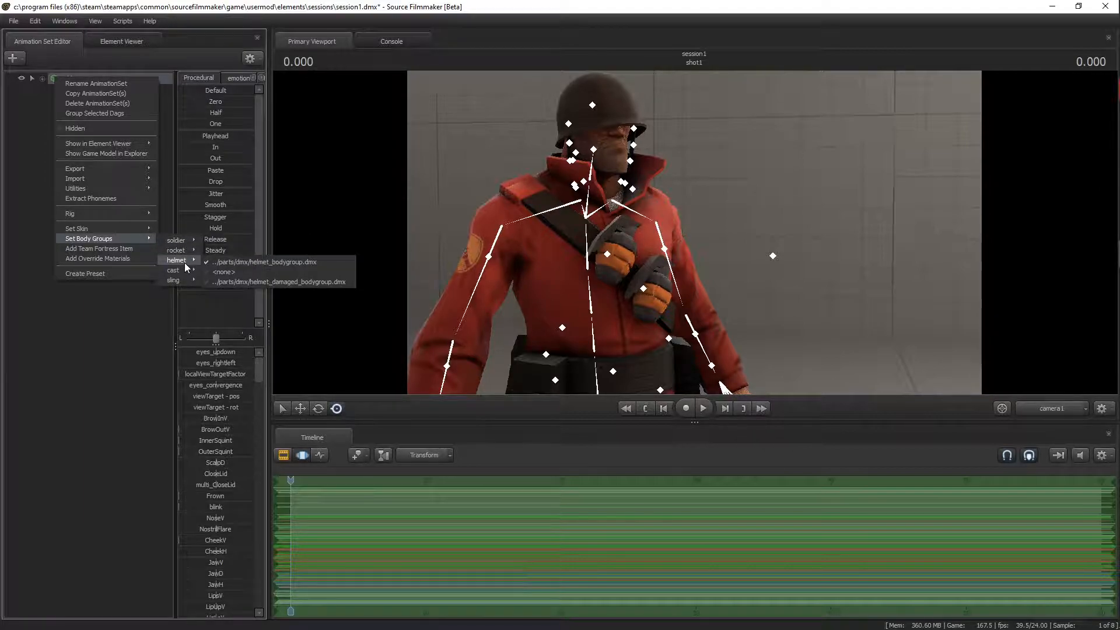
click(227, 273)
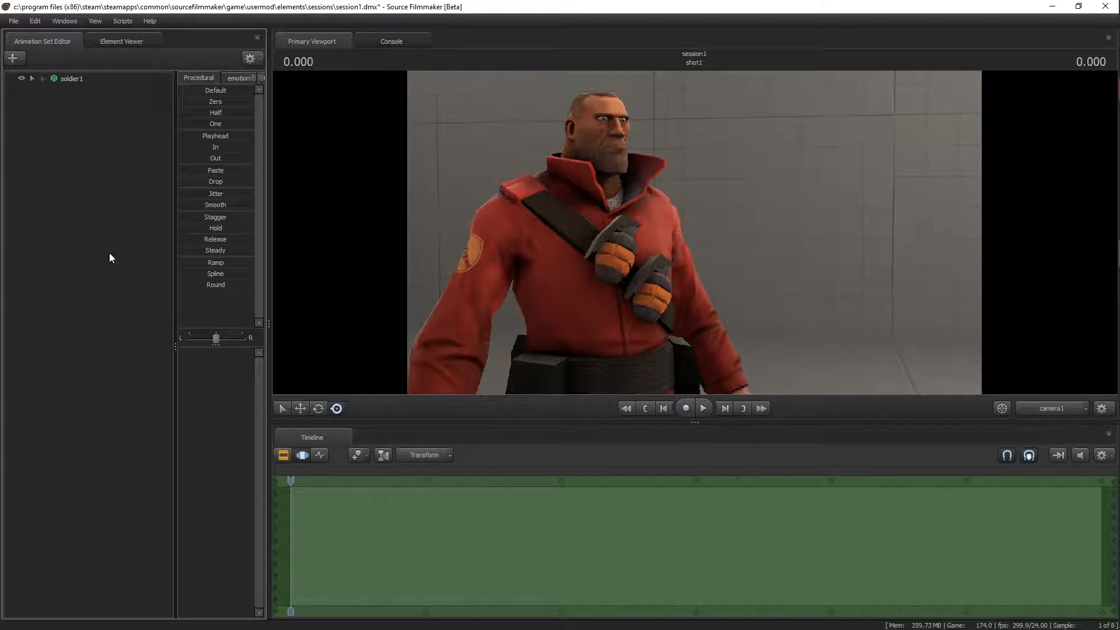
Add the Armored Authority hat from the Hats category to soldier1 as a Team Fortress item.
right_click(62, 78)
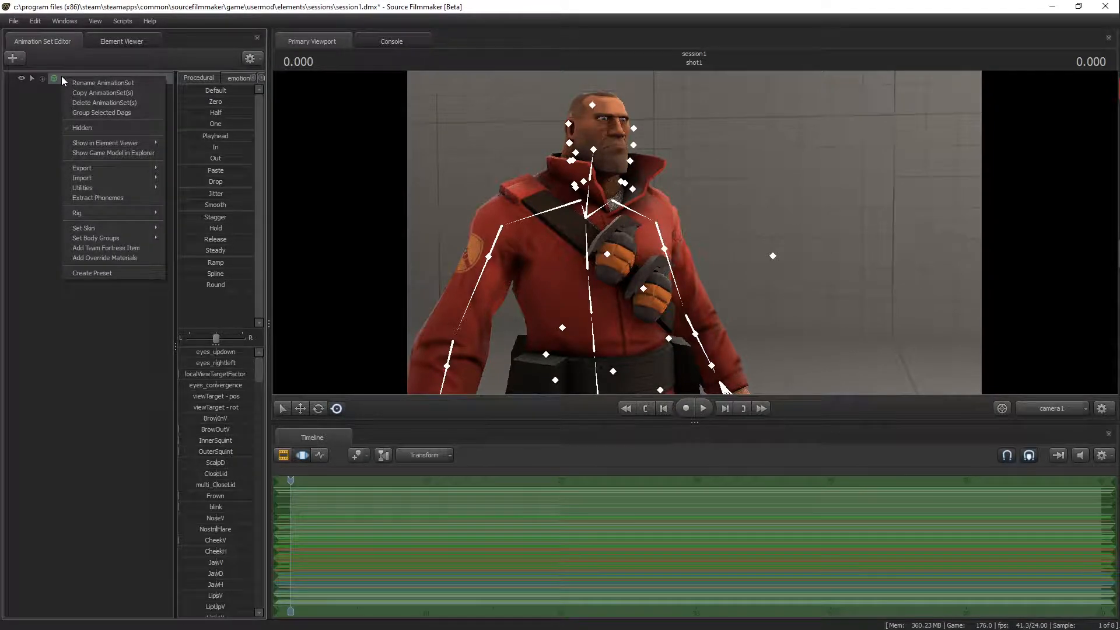
click(100, 247)
drag(515, 232, 256, 234)
click(340, 251)
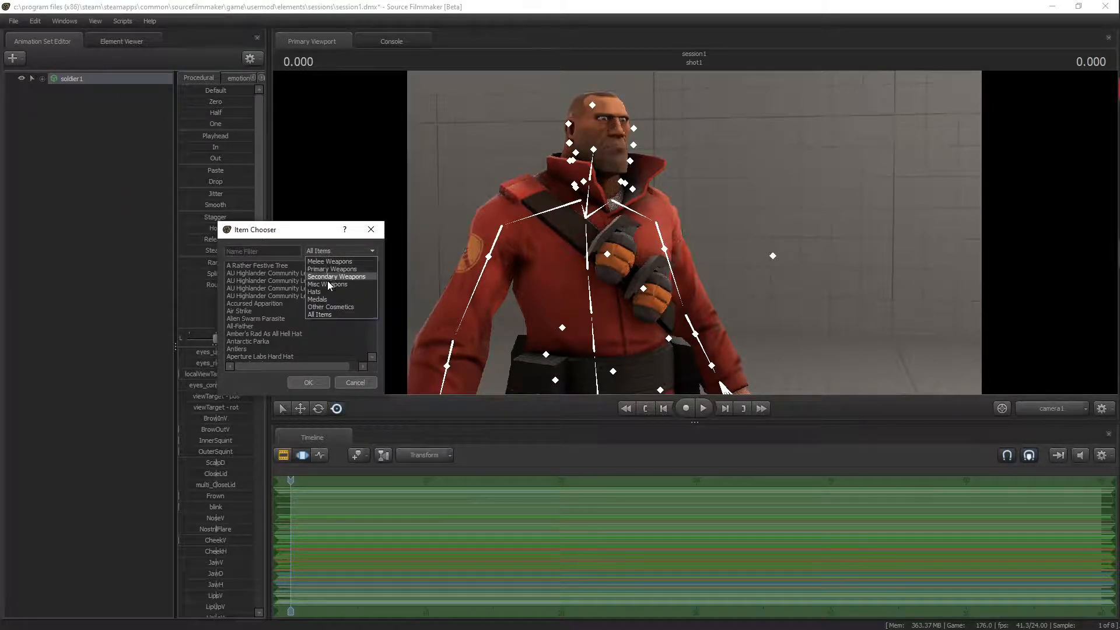
click(322, 290)
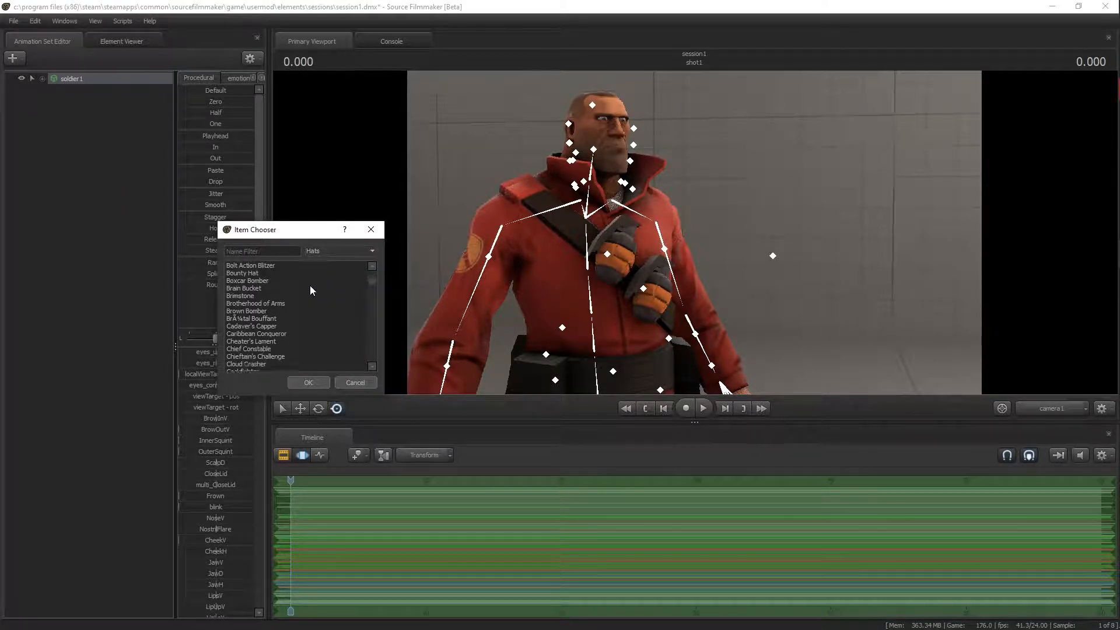
scroll(301, 285, up, 3)
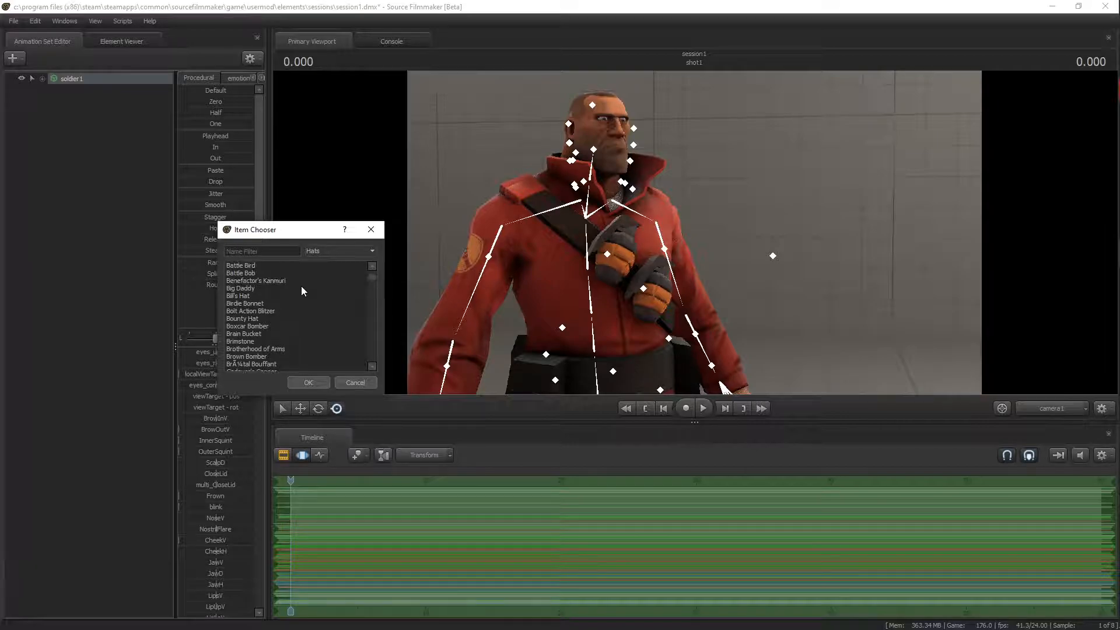
scroll(301, 286, up, 3)
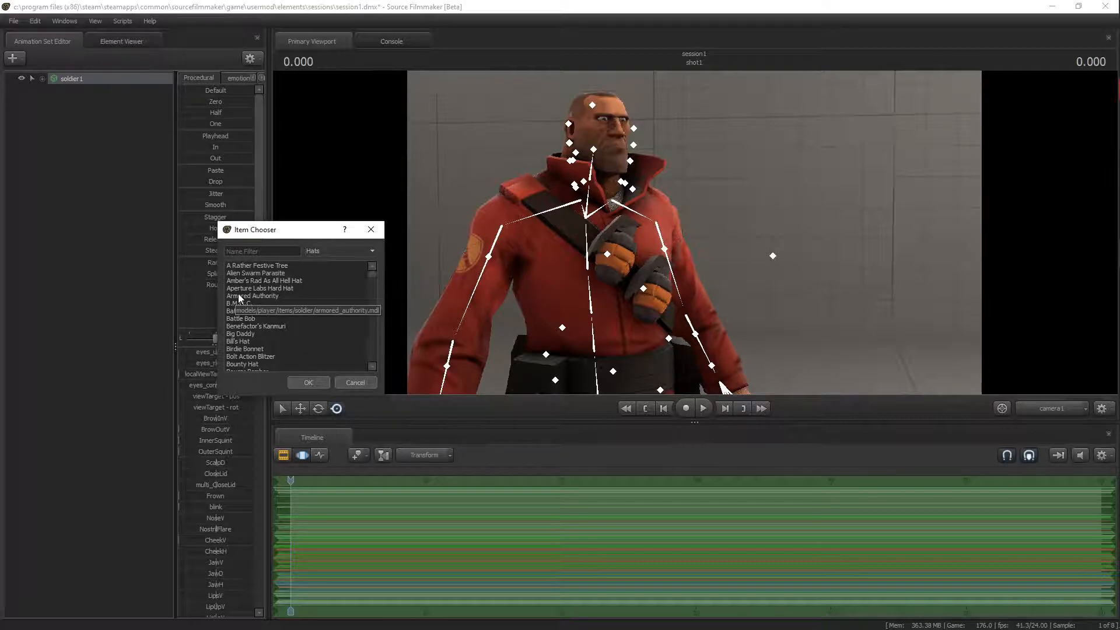
click(239, 296)
click(322, 381)
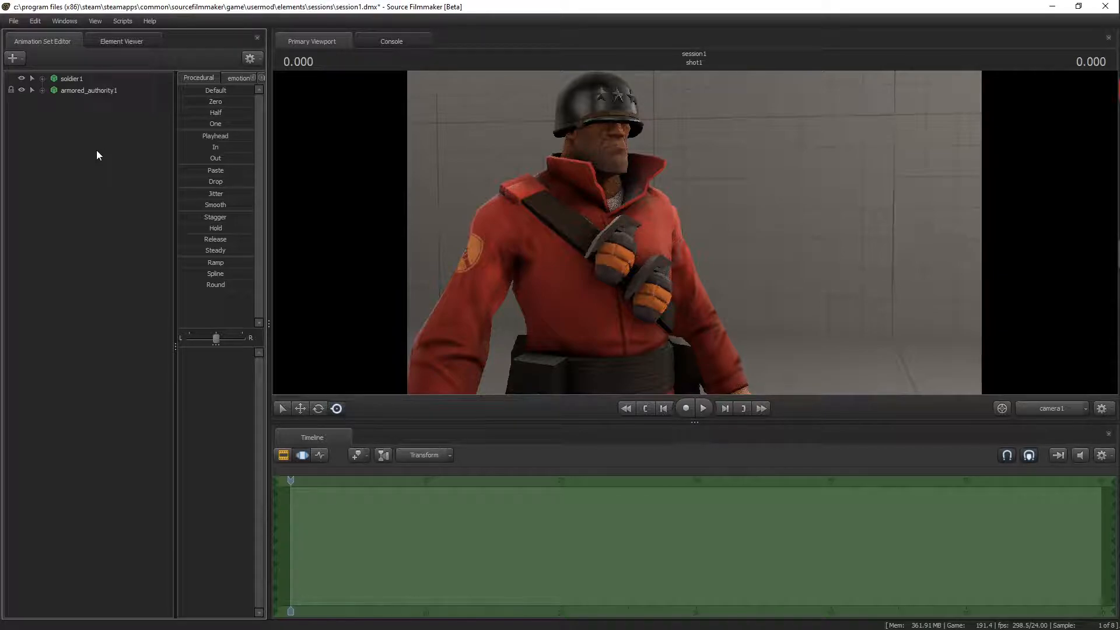
Find the shotgun among the Team Fortress items and add TF_WEAPON_SHOTGUN_SOLDIER to soldier1.
right_click(63, 81)
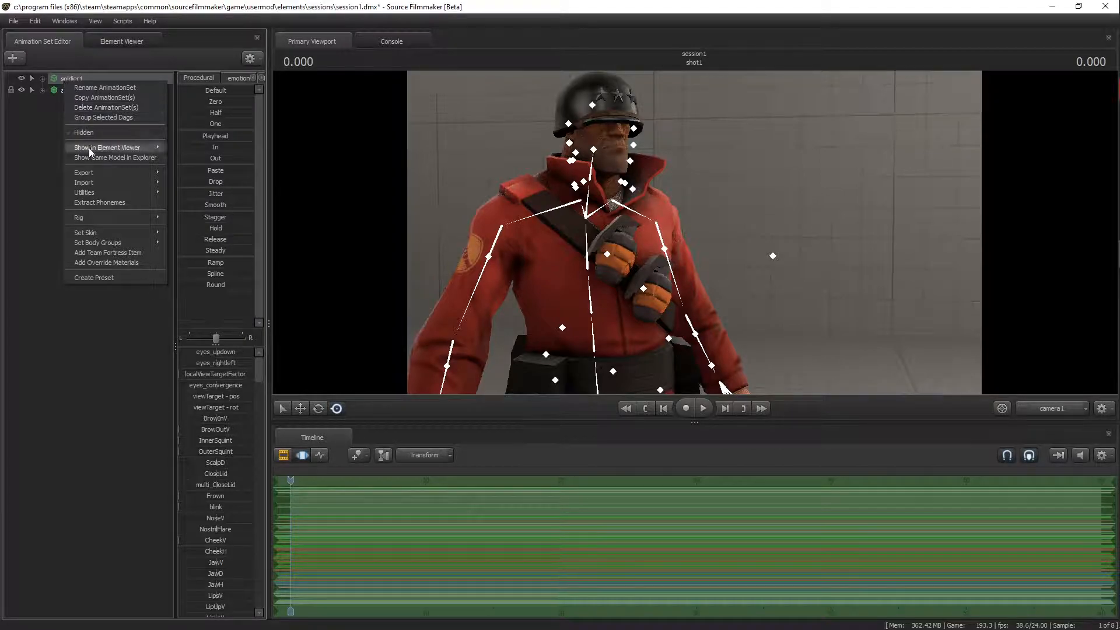
click(93, 252)
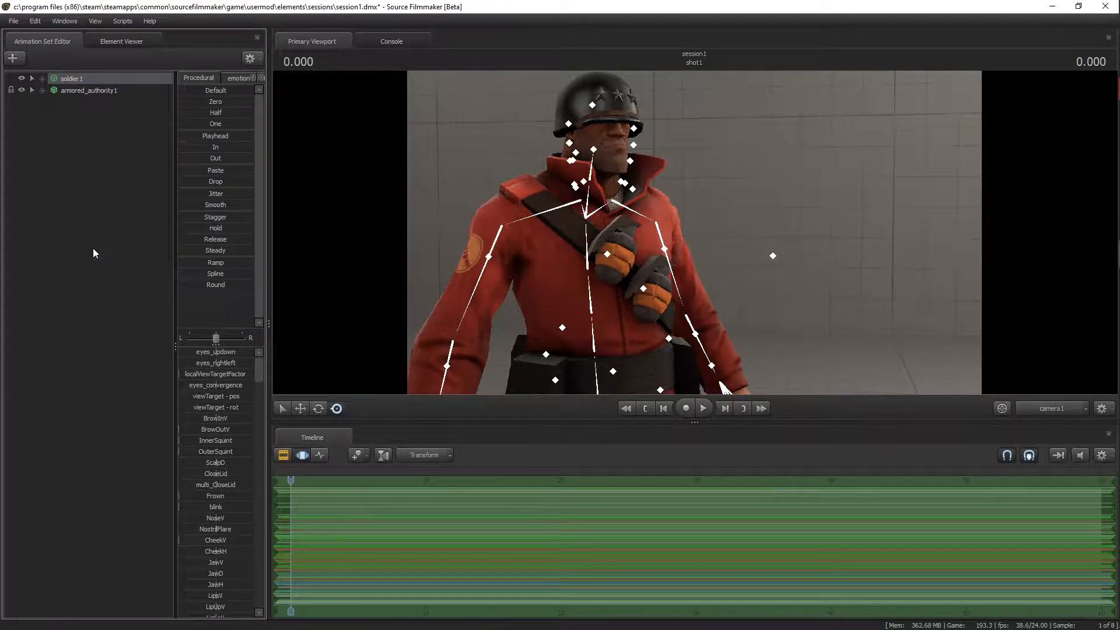
text(shotgun)
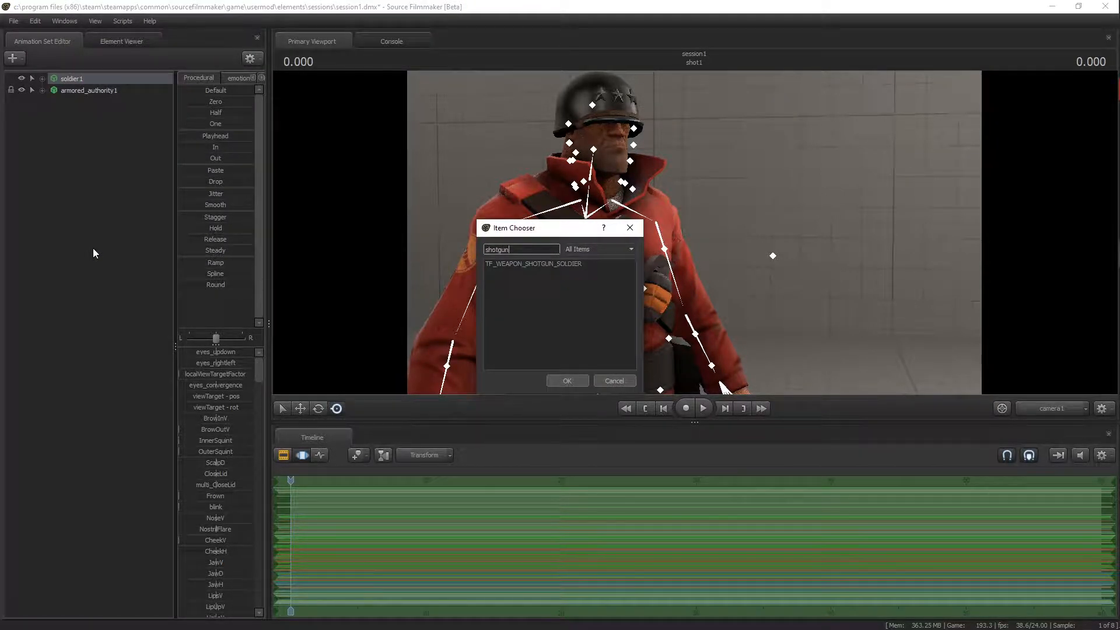
click(528, 264)
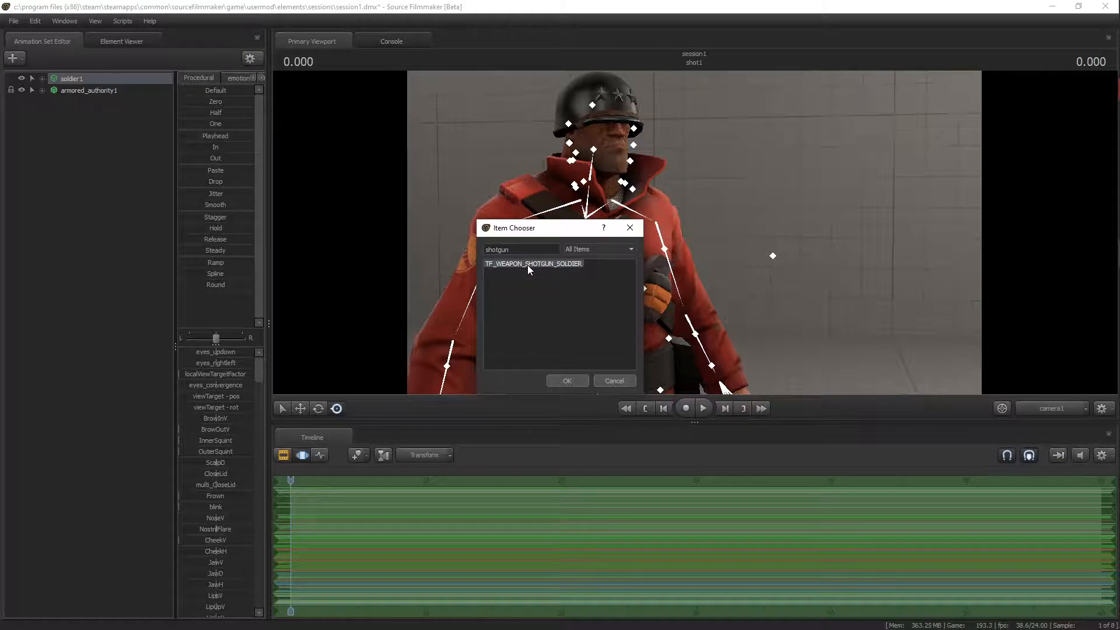
click(577, 381)
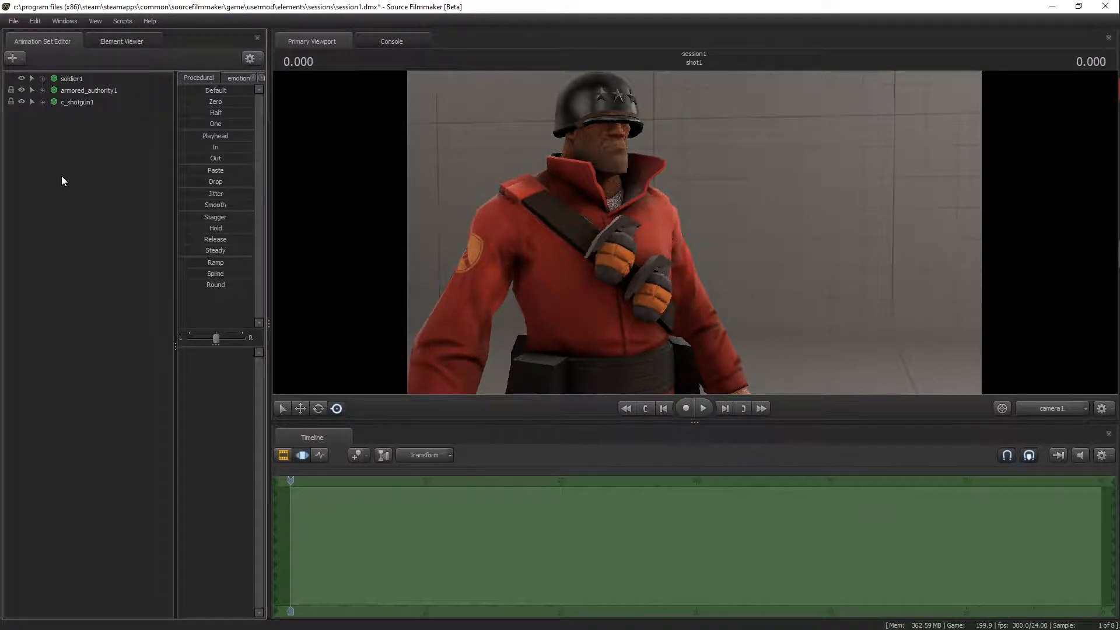
Start a sequence import for soldier1 and choose the stand_SECONDARY sequence.
click(65, 79)
right_click(65, 79)
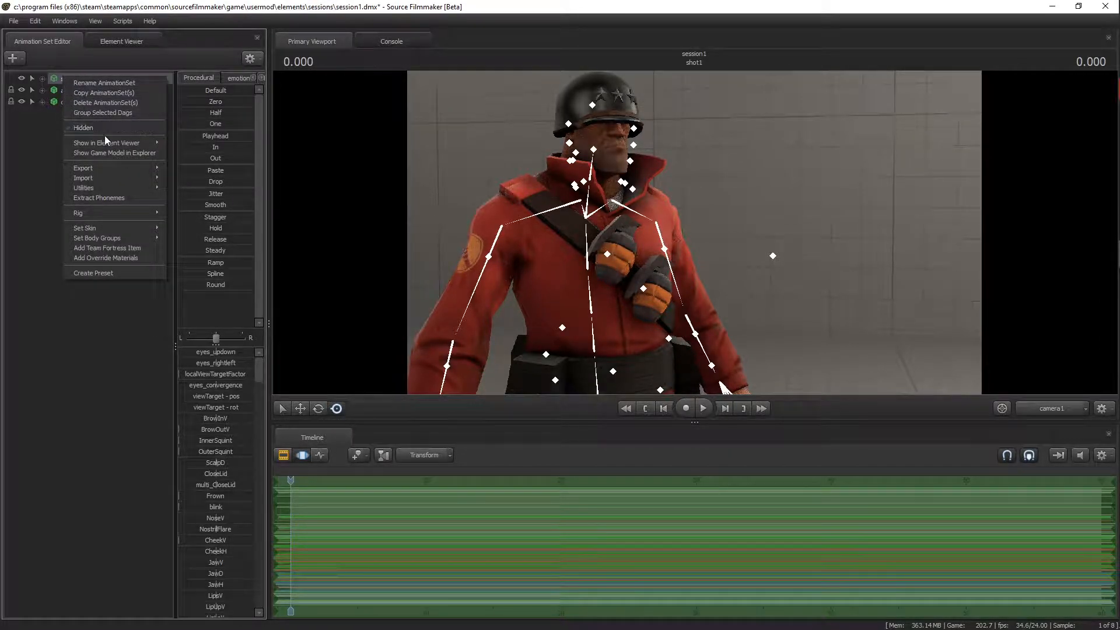
mouse_move(142, 177)
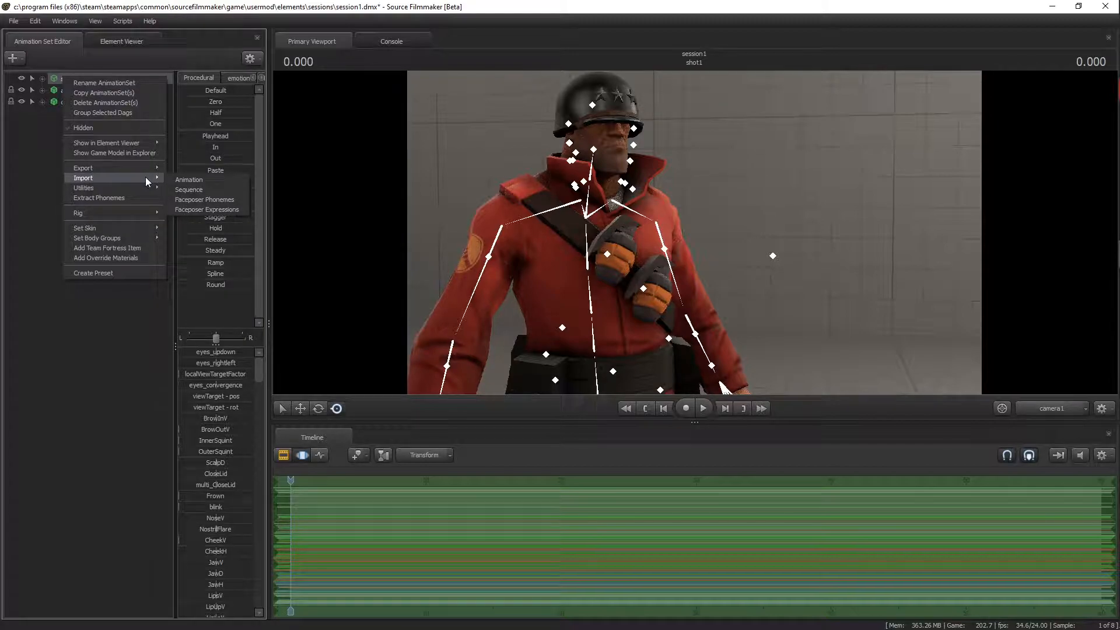
click(195, 190)
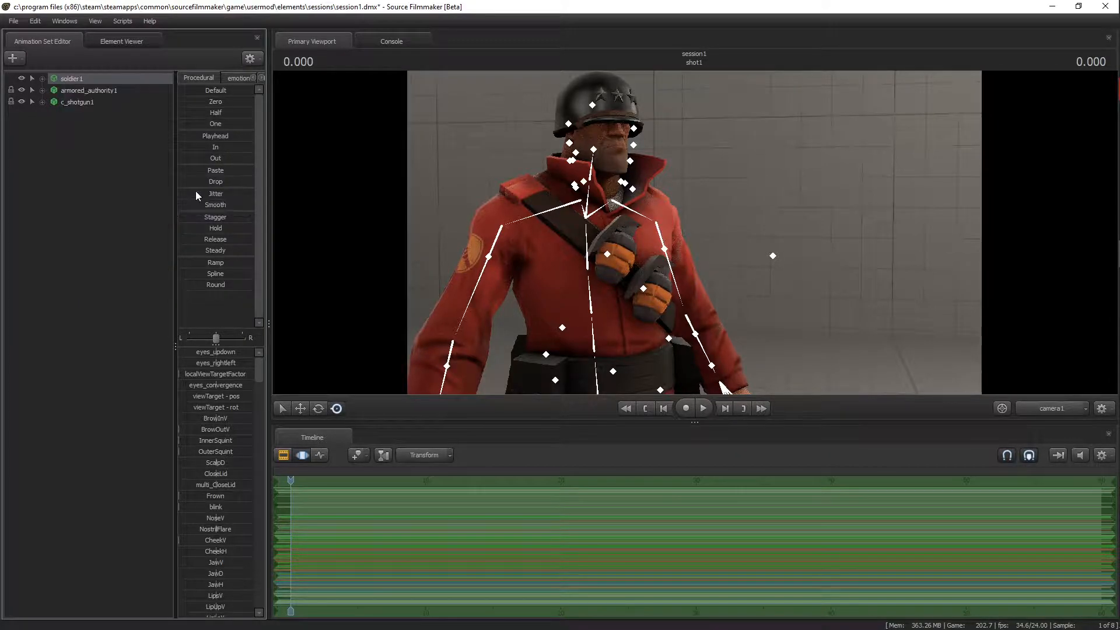
drag(454, 112, 737, 135)
click(792, 367)
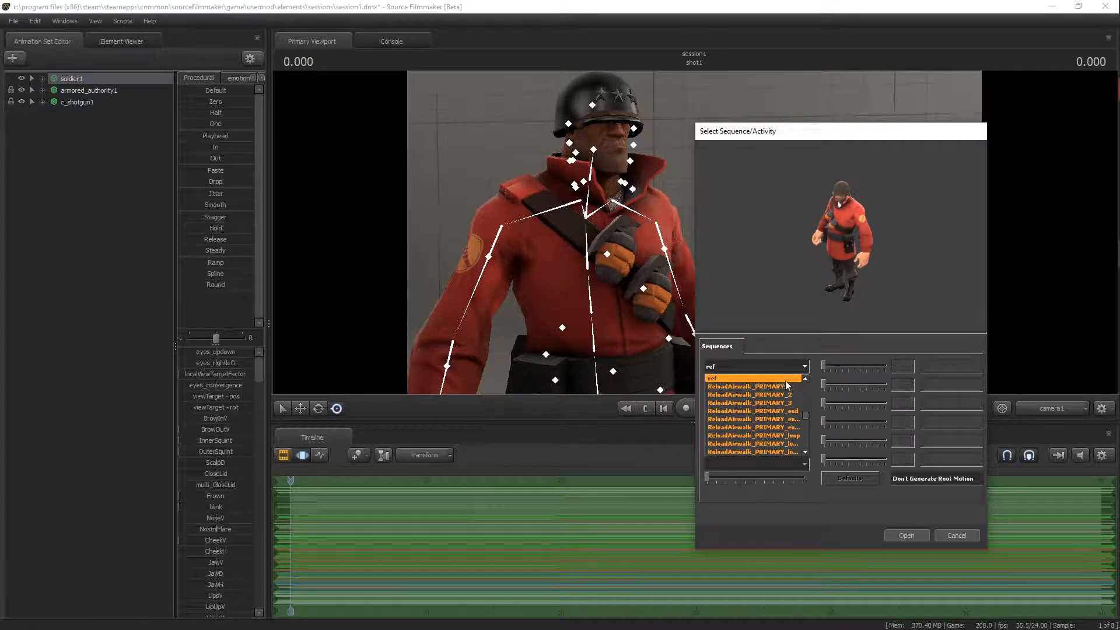
scroll(777, 396, up, 10)
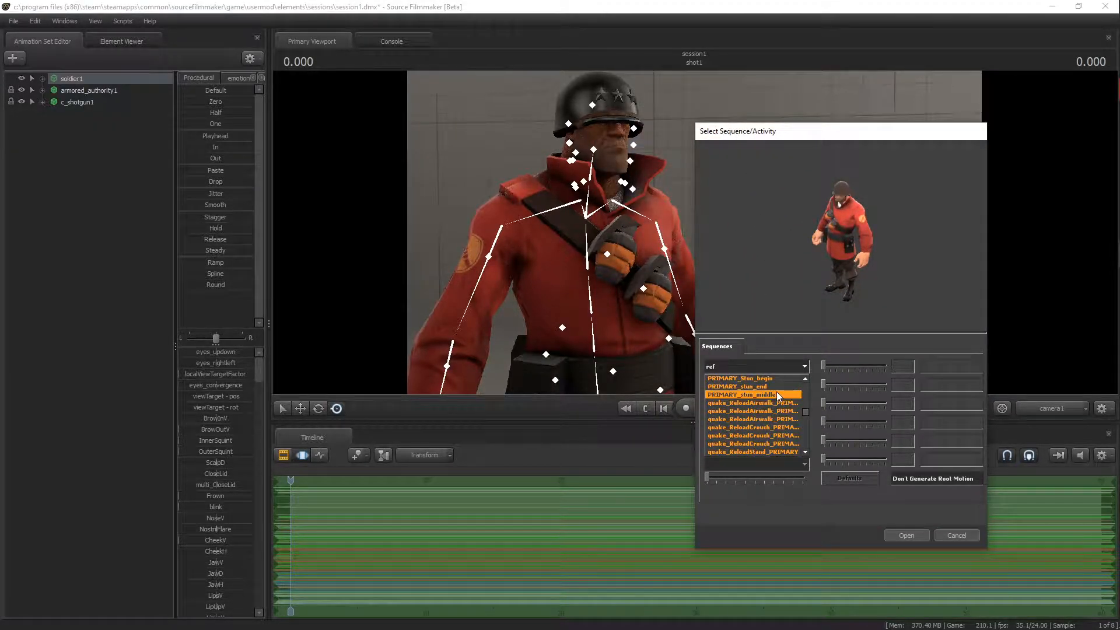
scroll(776, 391, up, 10)
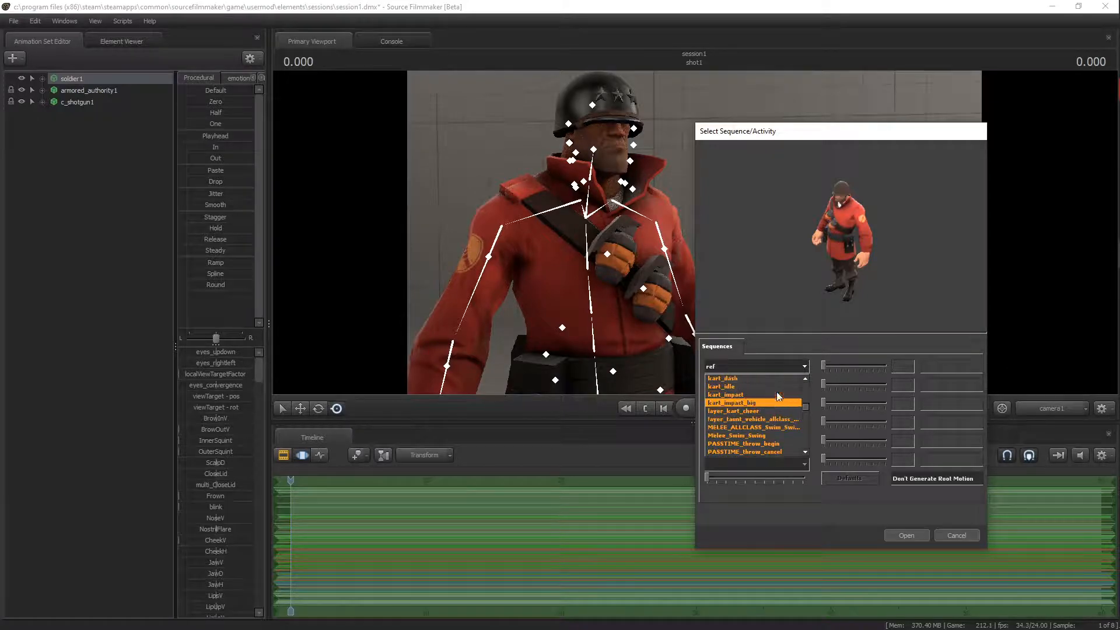
scroll(776, 391, up, 10)
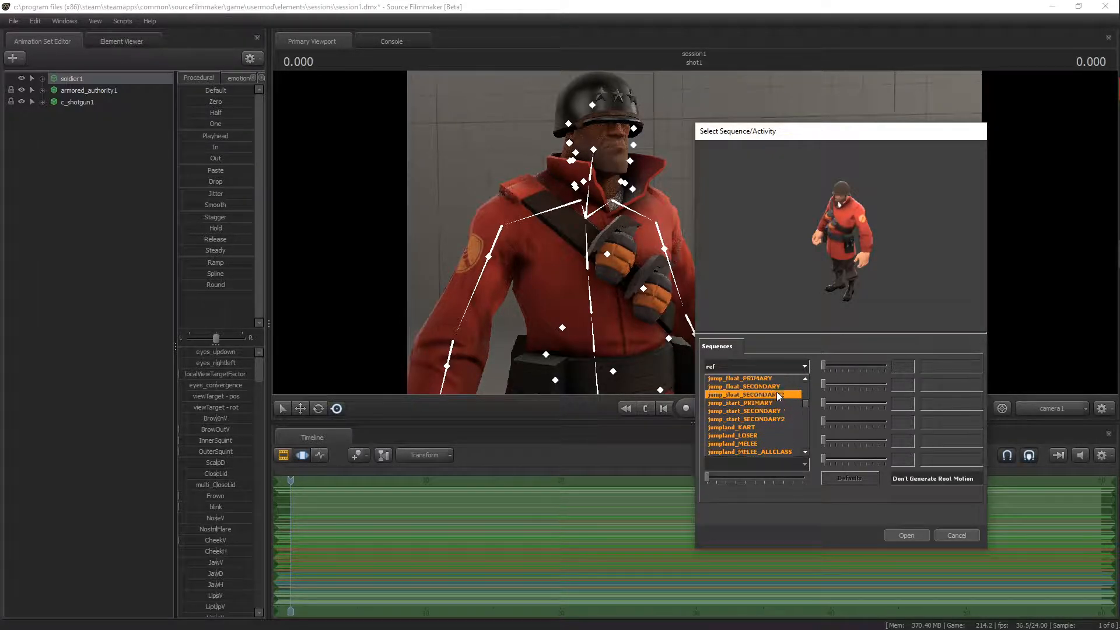
scroll(776, 391, up, 10)
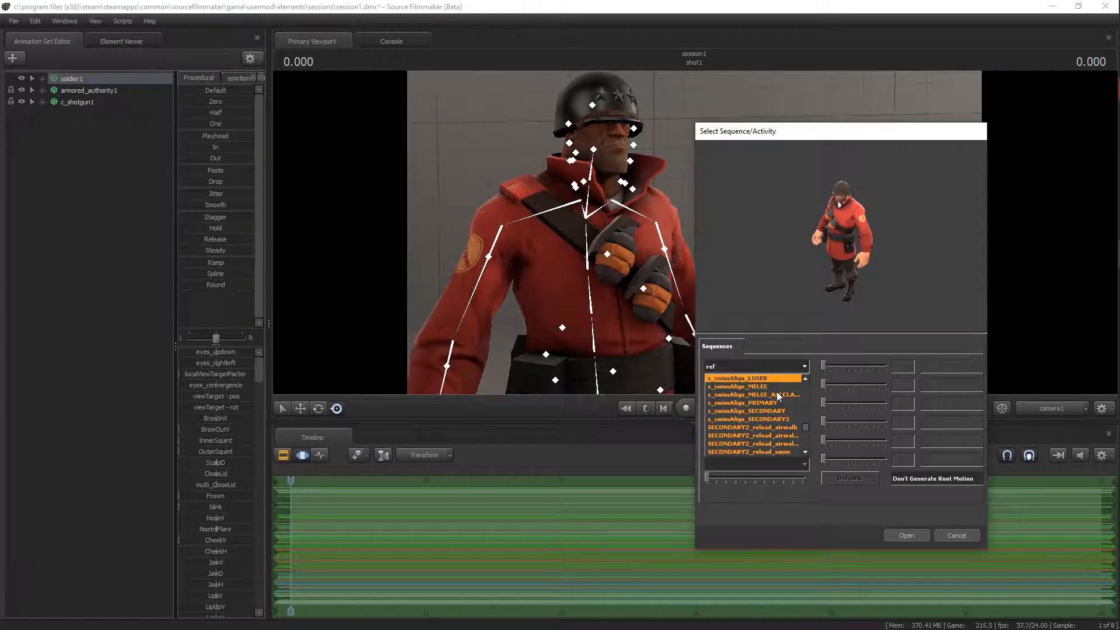
scroll(769, 424, down, 2)
scroll(769, 429, down, 4)
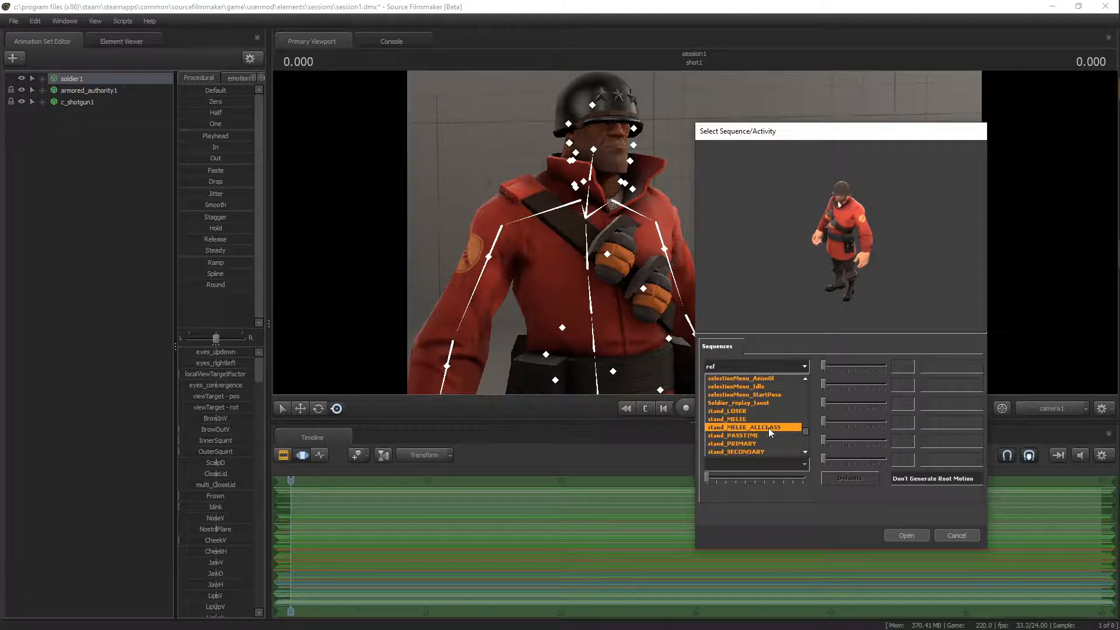
click(743, 404)
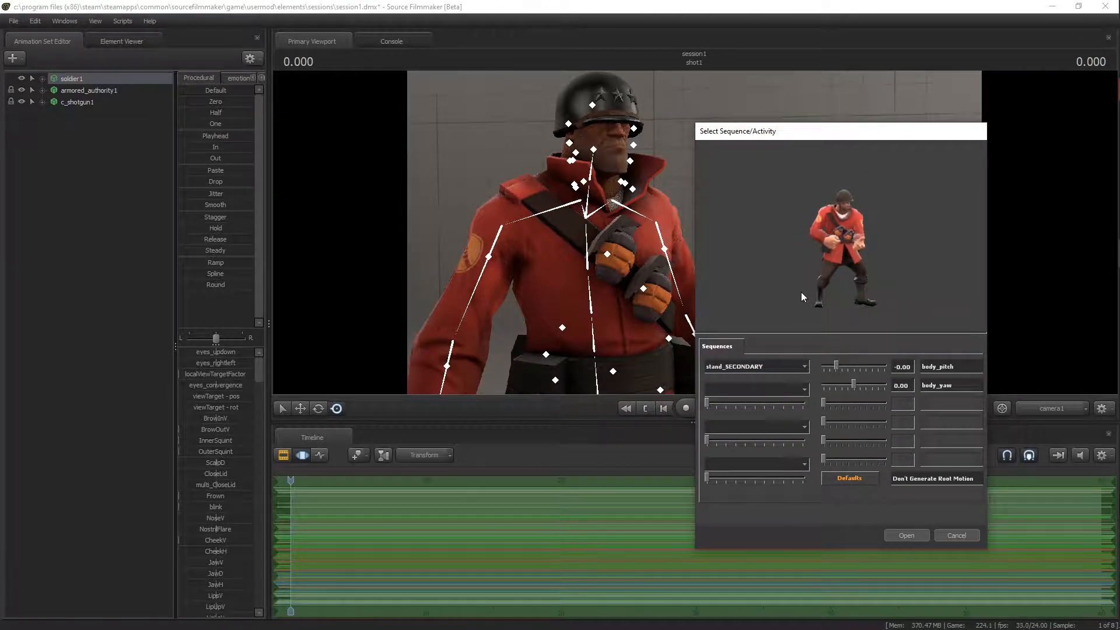
Set body_pitch to 0, raise body_yaw to turn the soldier's upper body, and import the sequence.
drag(837, 365, 836, 366)
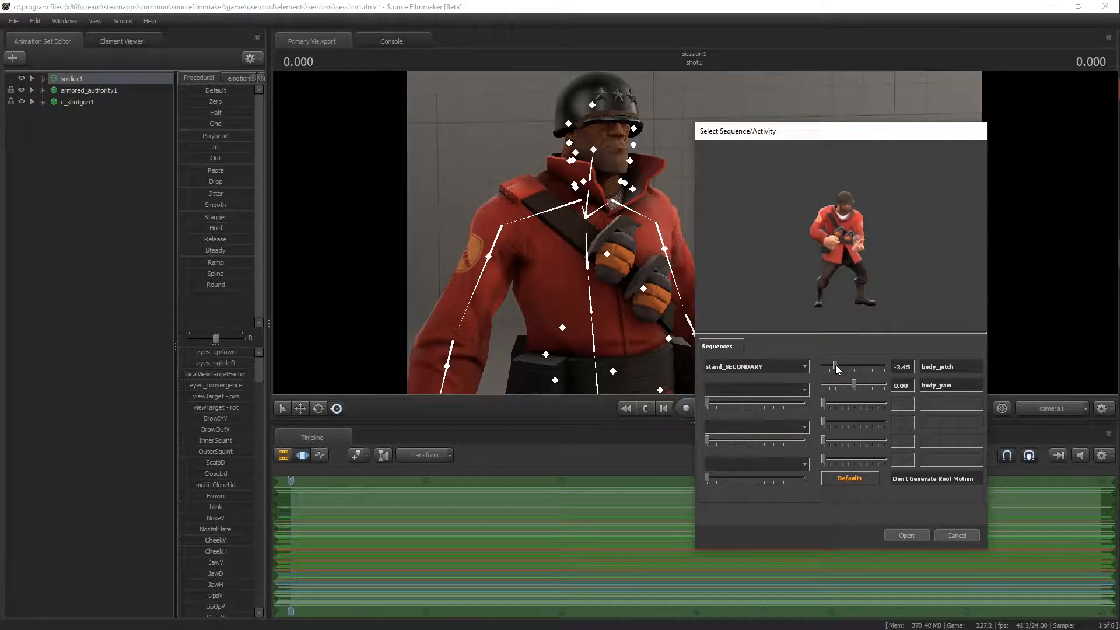
double_click(905, 367)
text(0)
key(Return)
drag(856, 383, 880, 383)
click(906, 536)
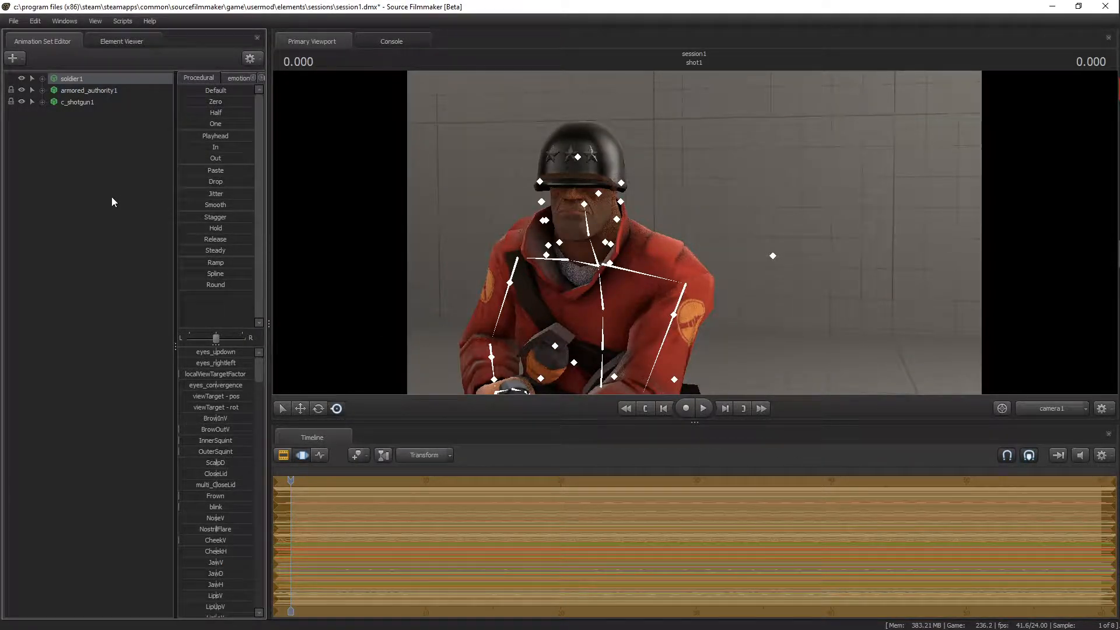
Deselect soldier1 and re-aim camera1 to frame his head, torso and the shotgun from the front.
click(93, 193)
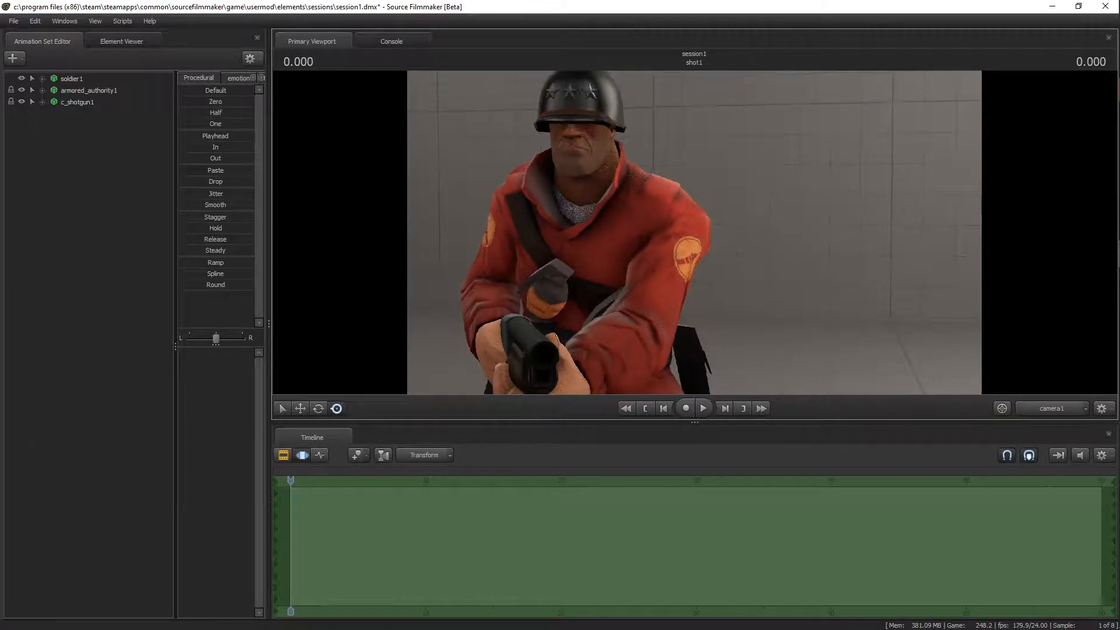
drag(694, 233, 612, 198)
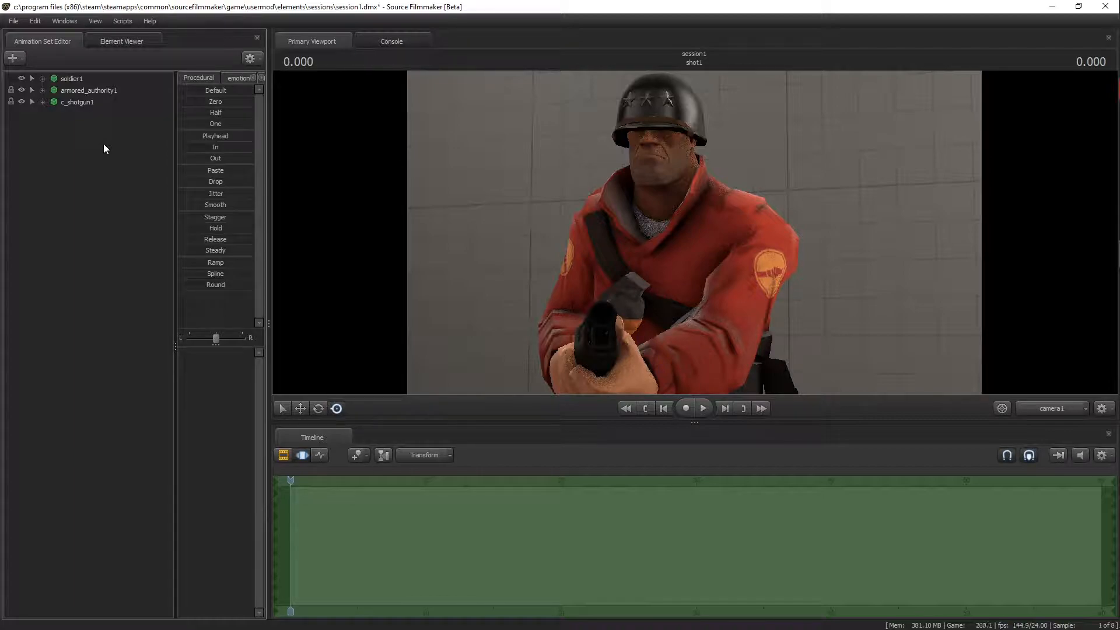
Create three new lights in the scene and hide light2 and light3.
right_click(82, 142)
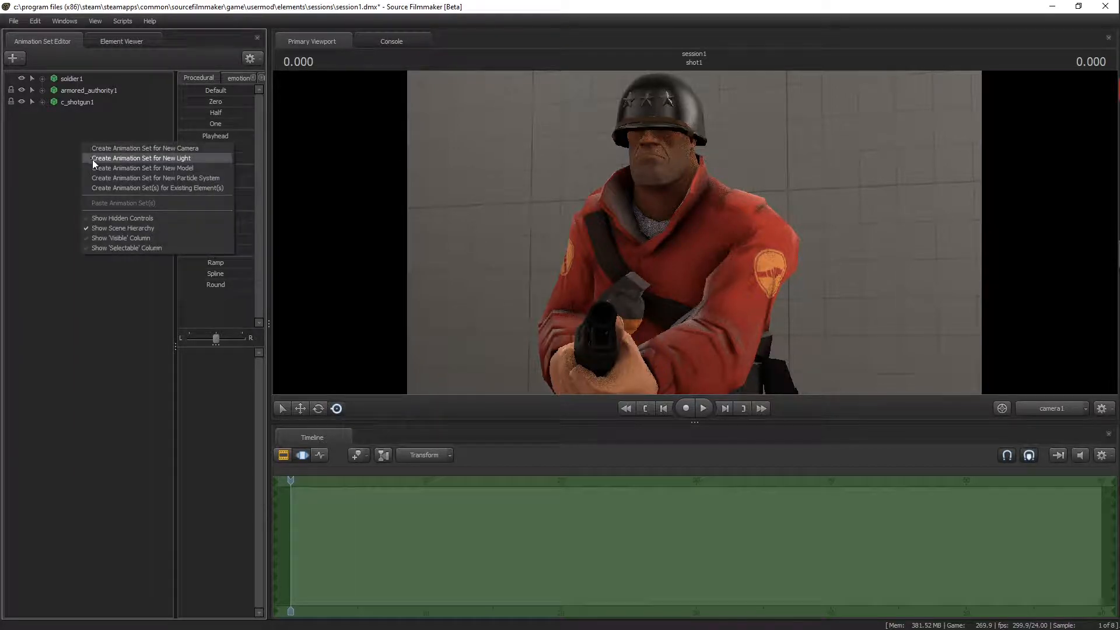
click(92, 158)
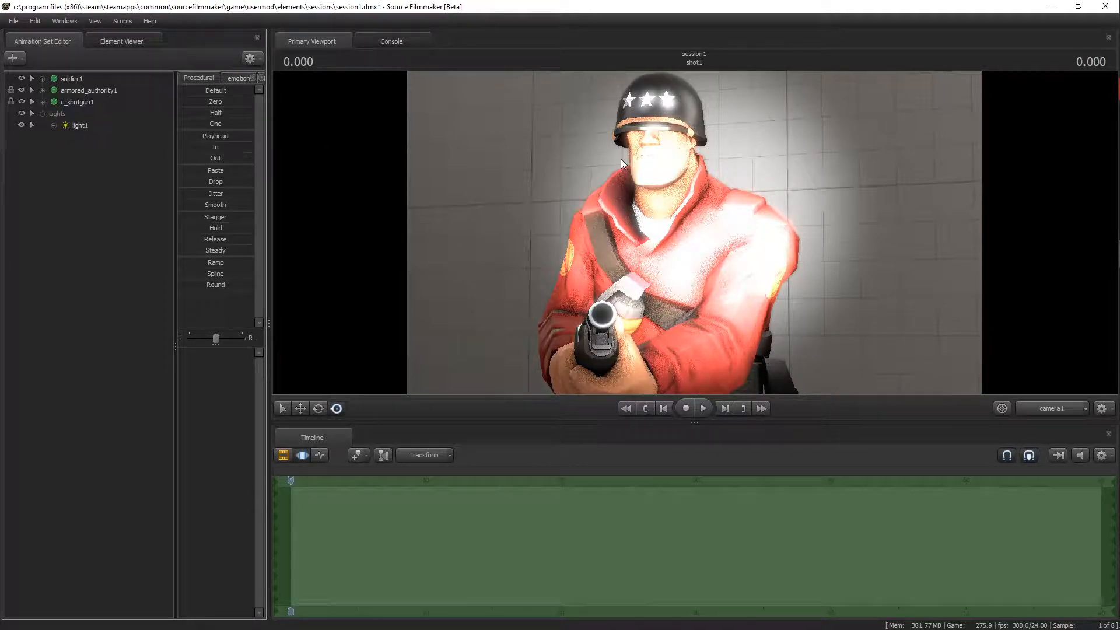
right_click(79, 134)
click(84, 147)
right_click(77, 147)
click(94, 161)
click(22, 137)
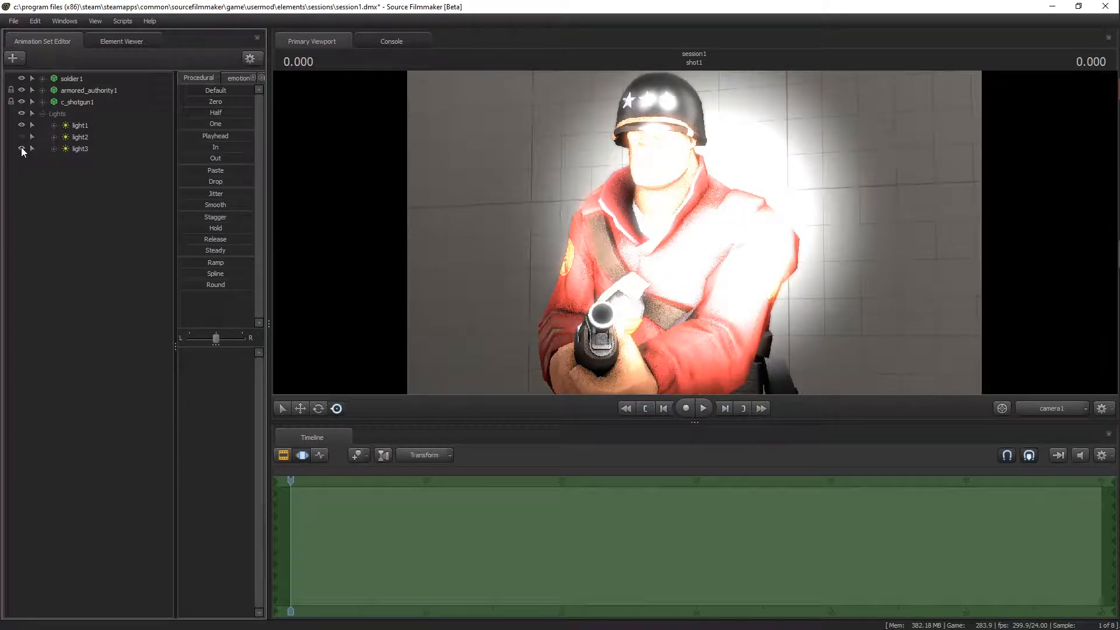
click(21, 149)
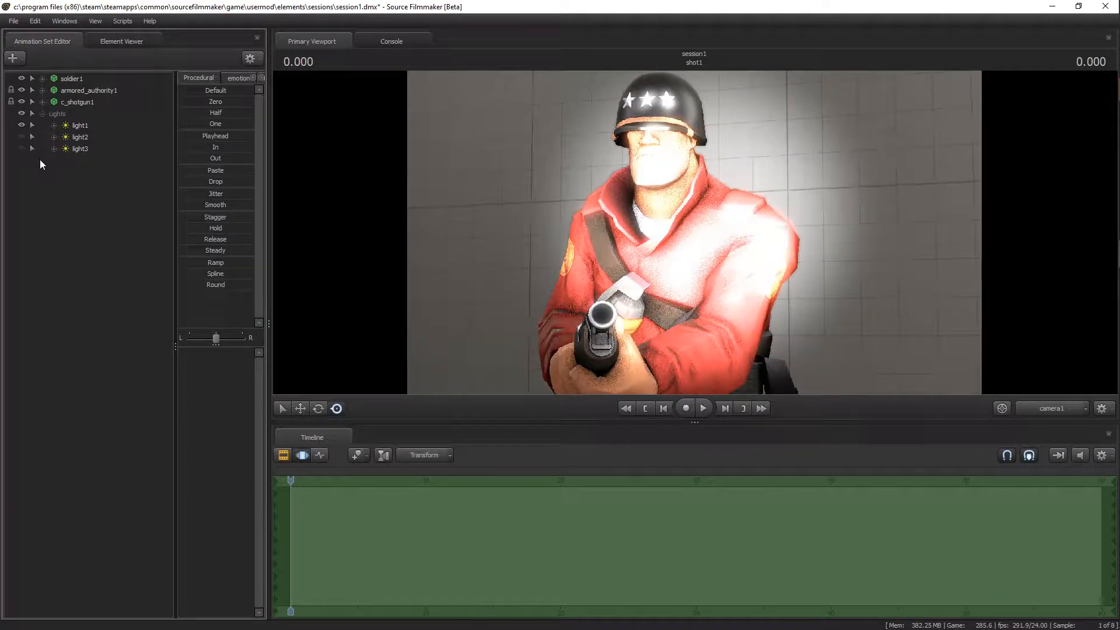
Look through light1, fly it back and up so it shines down on the whole soldier, and return to camera1.
click(75, 125)
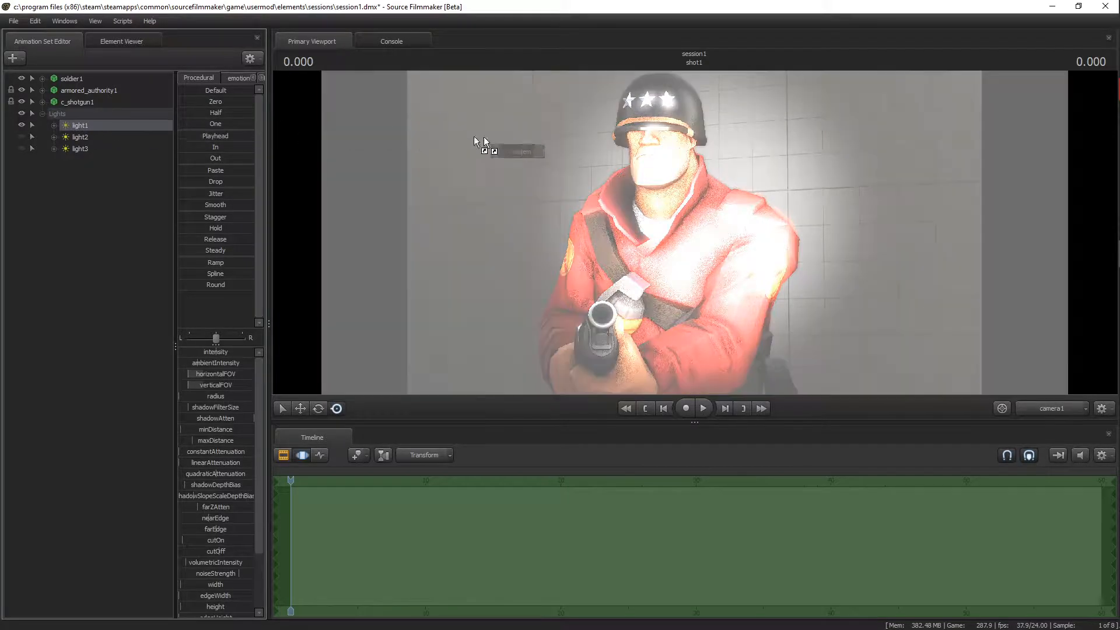
drag(694, 234, 686, 285)
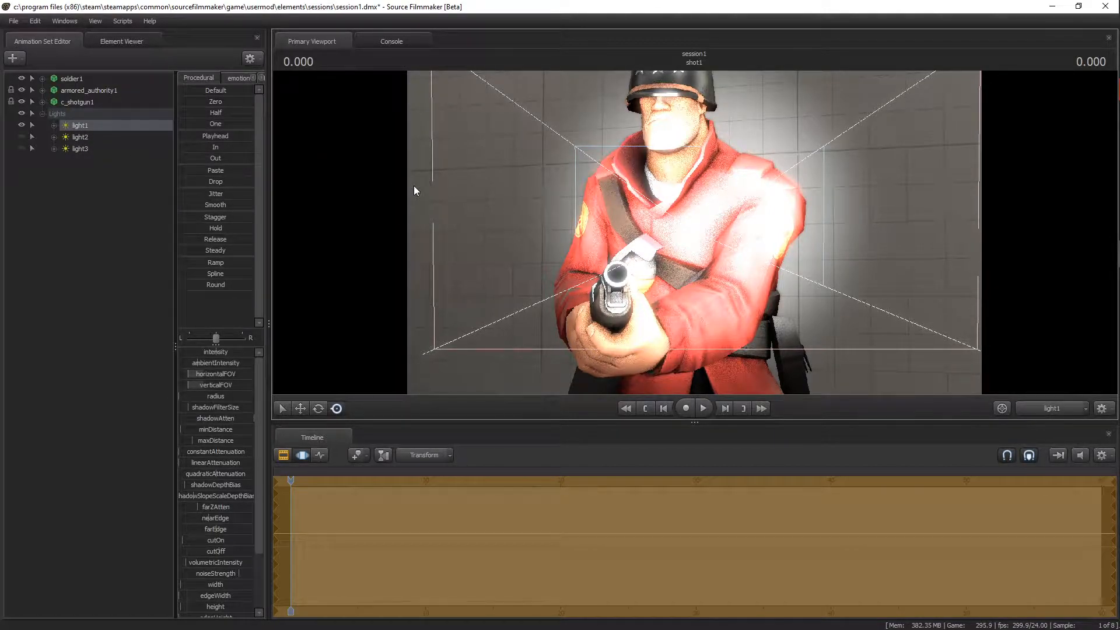
drag(503, 196, 502, 235)
key(w)
key(s)
drag(703, 233, 699, 233)
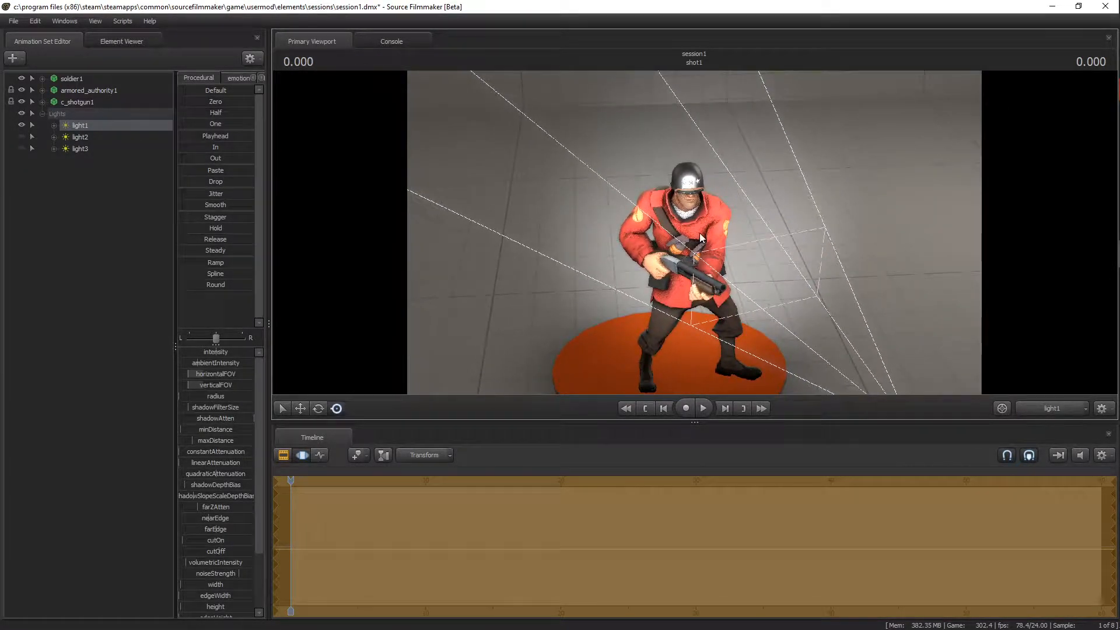
click(1041, 411)
Adjust light1's shadowFilterSize and radius, and lower its color_red and color_green to tint the light slightly blue.
drag(207, 411, 192, 411)
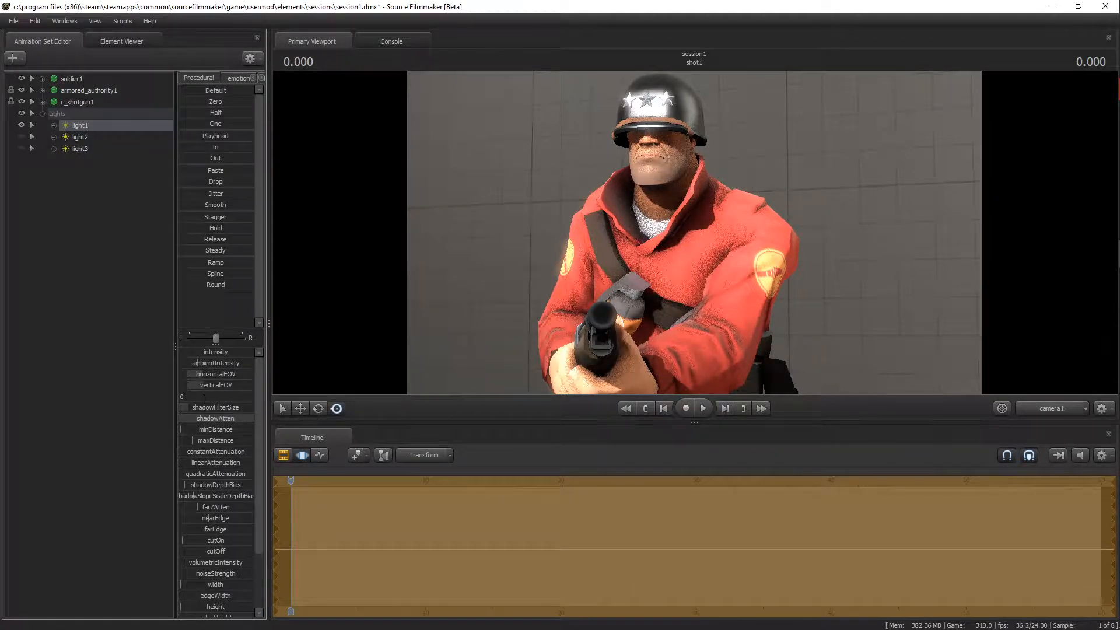
key(Return)
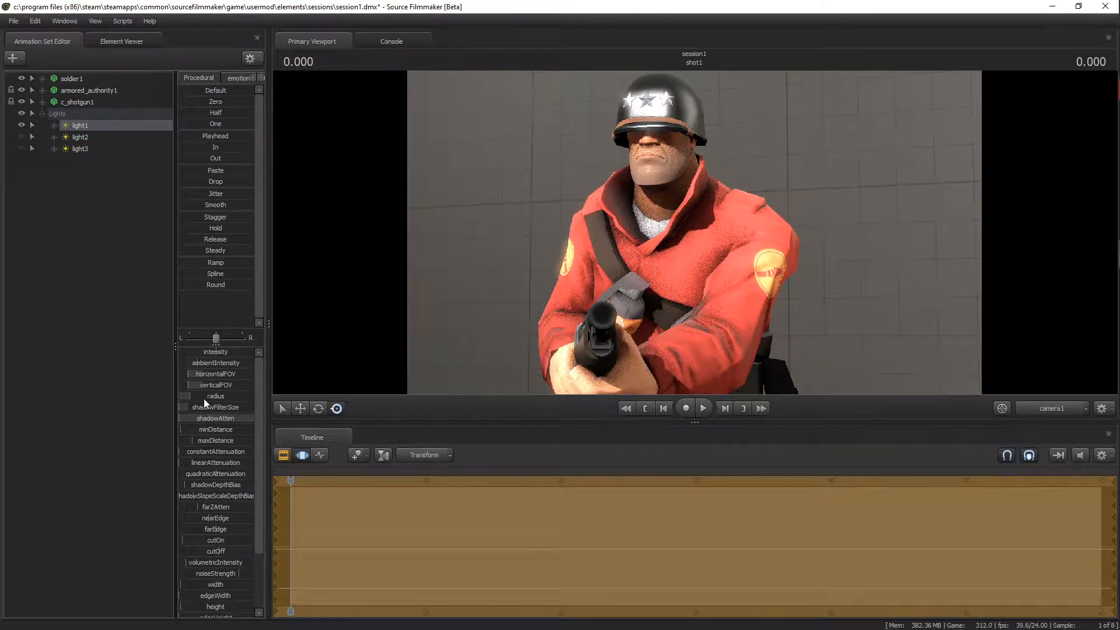
scroll(204, 398, down, 3)
mouse_move(249, 559)
mouse_down()
mouse_move(232, 559)
mouse_move(241, 568)
mouse_up()
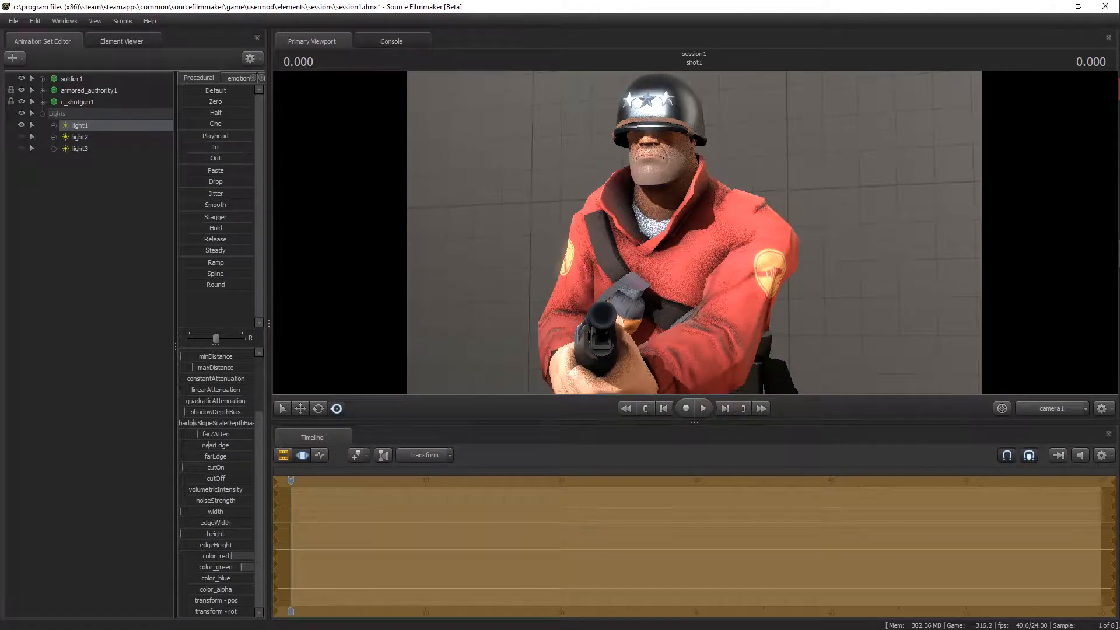
Deselect light1, preview its lighting in the Clip Editor, and return to the Motion Editor.
scroll(233, 509, up, 3)
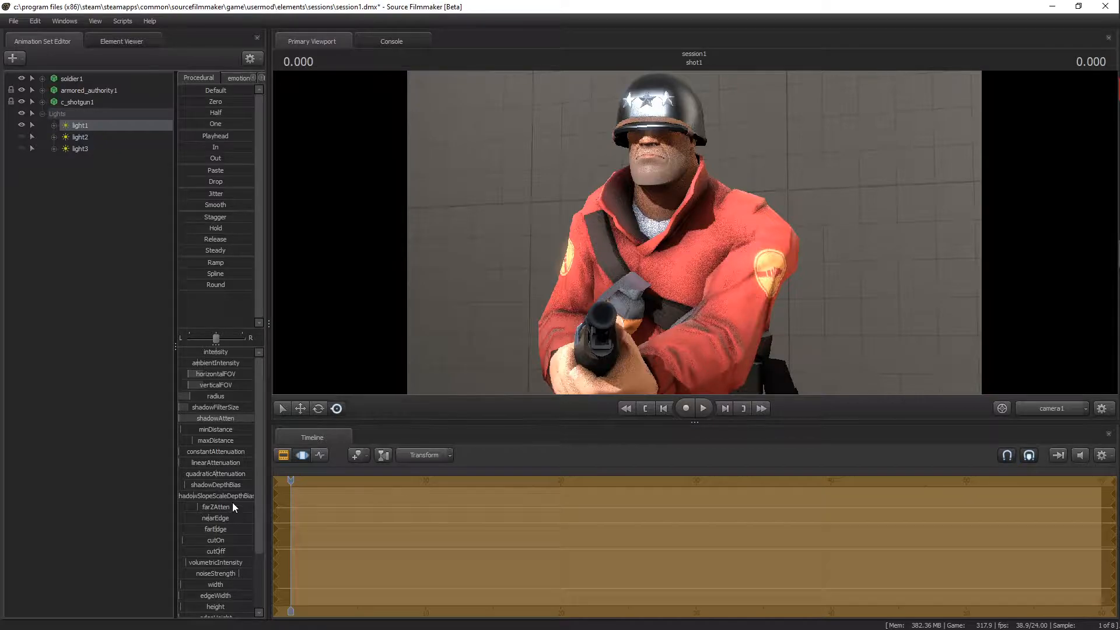
click(103, 406)
click(283, 455)
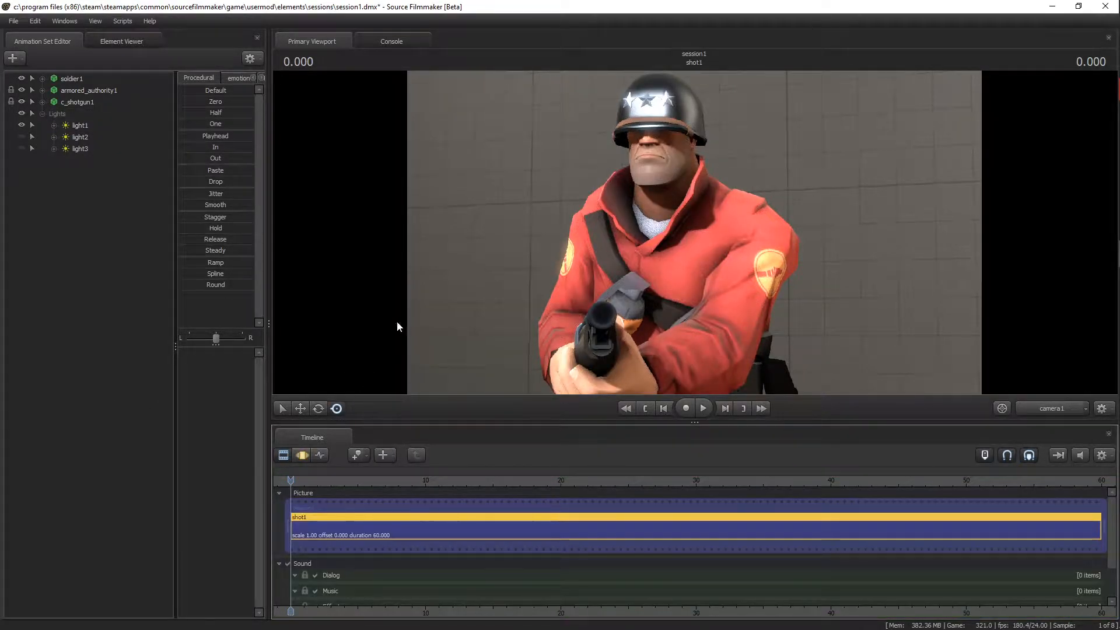
click(301, 455)
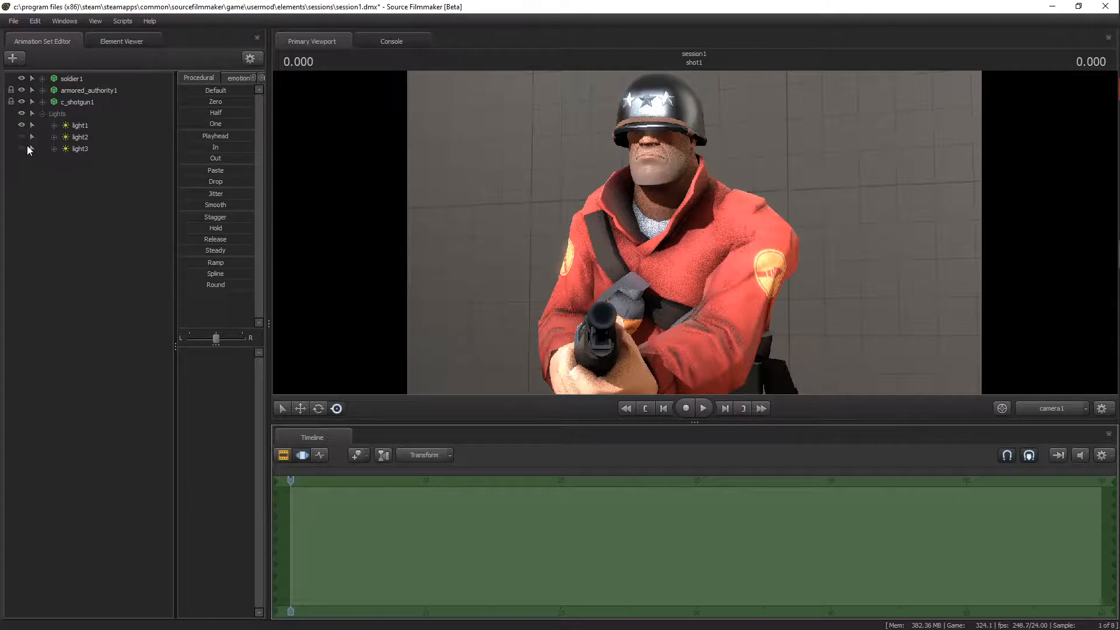
Hide light1, show light2, and disable light2's shadows.
click(22, 125)
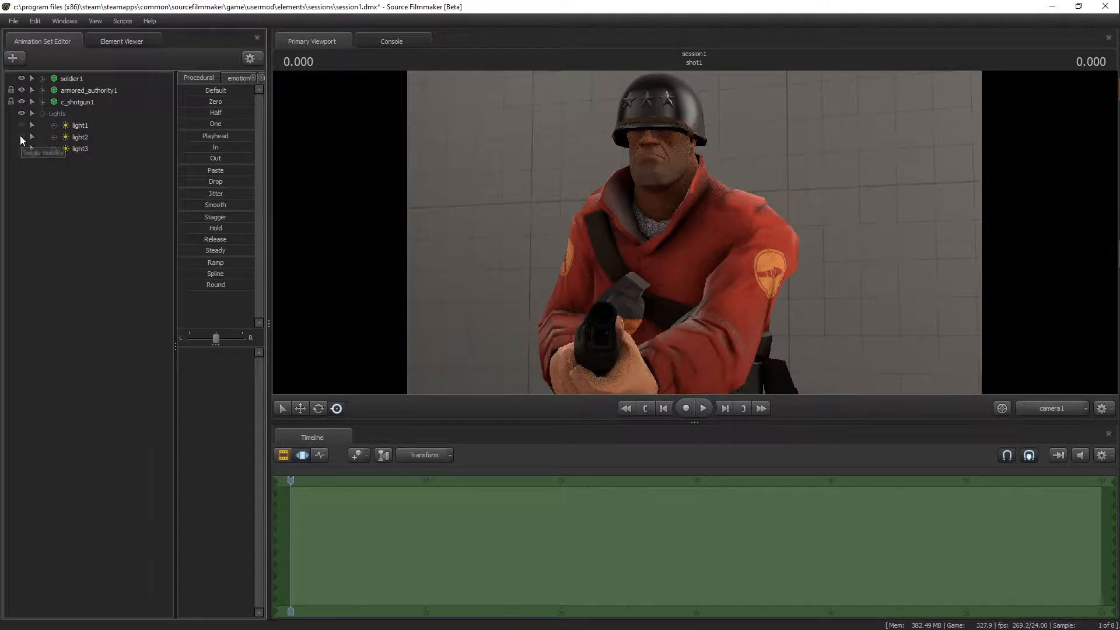
click(21, 136)
click(72, 138)
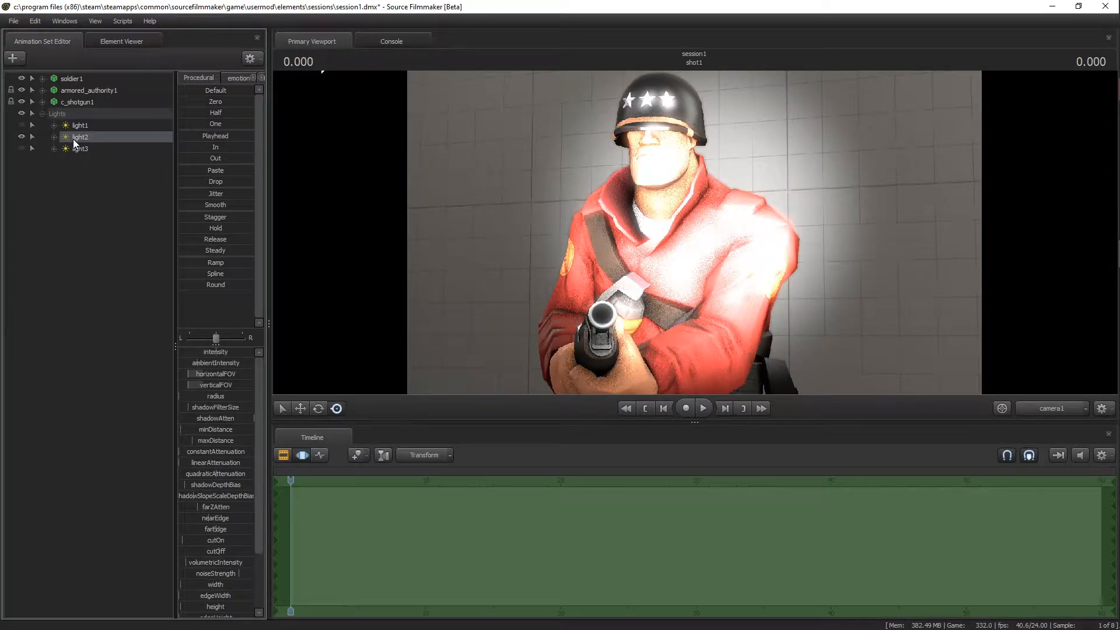
right_click(72, 139)
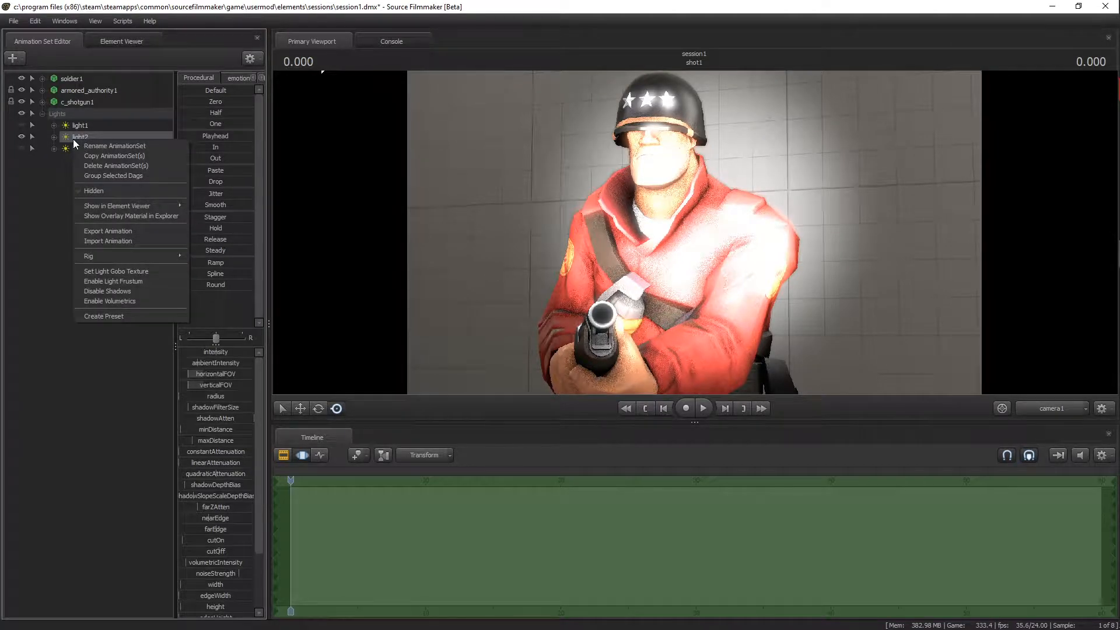
click(92, 289)
Look through light2, pull it back until it covers the whole soldier, and return to camera1.
drag(71, 136, 574, 193)
key(s)
key(s)
scroll(575, 182, down, 2)
key(s)
scroll(575, 192, down, 2)
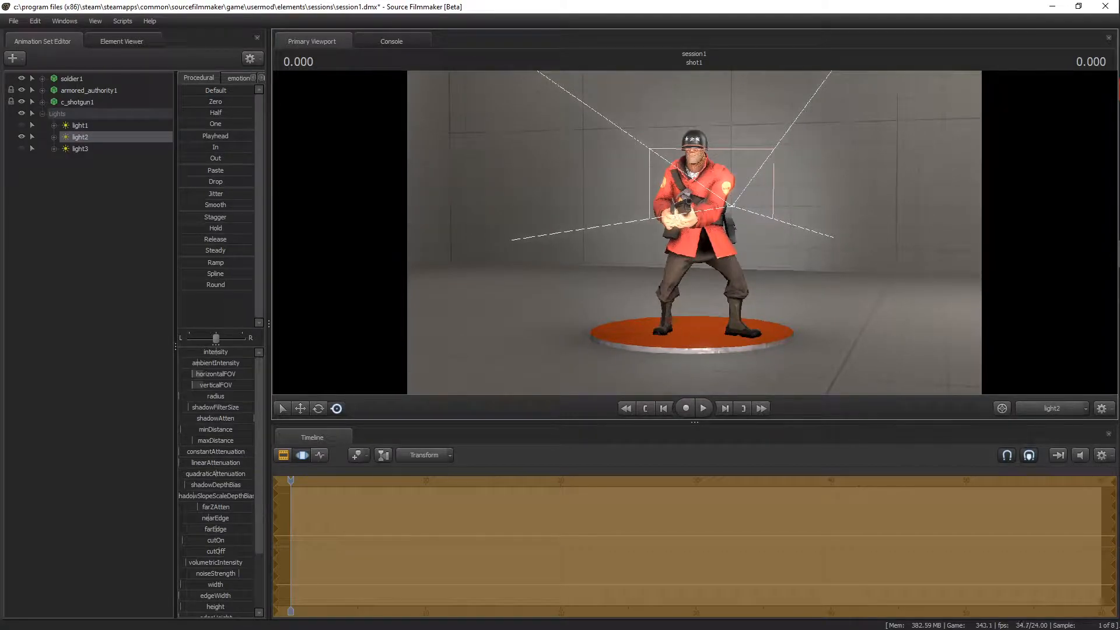
click(1025, 408)
click(1024, 408)
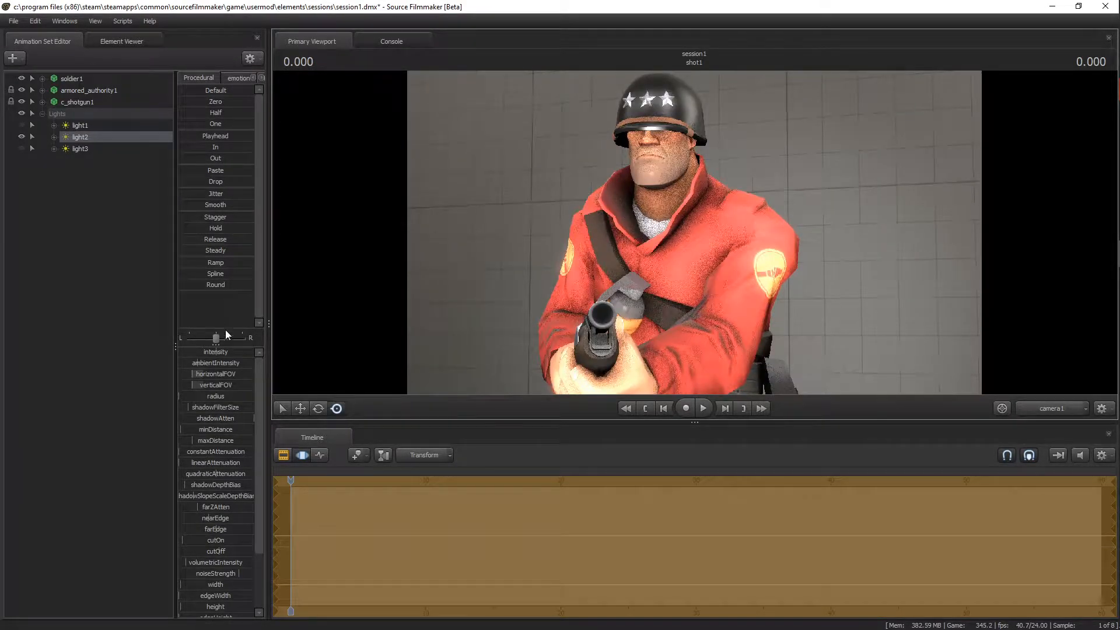
Lower light2's color_blue for a slightly warm tint and reduce its intensity to a dim fill.
scroll(240, 484, down, 2)
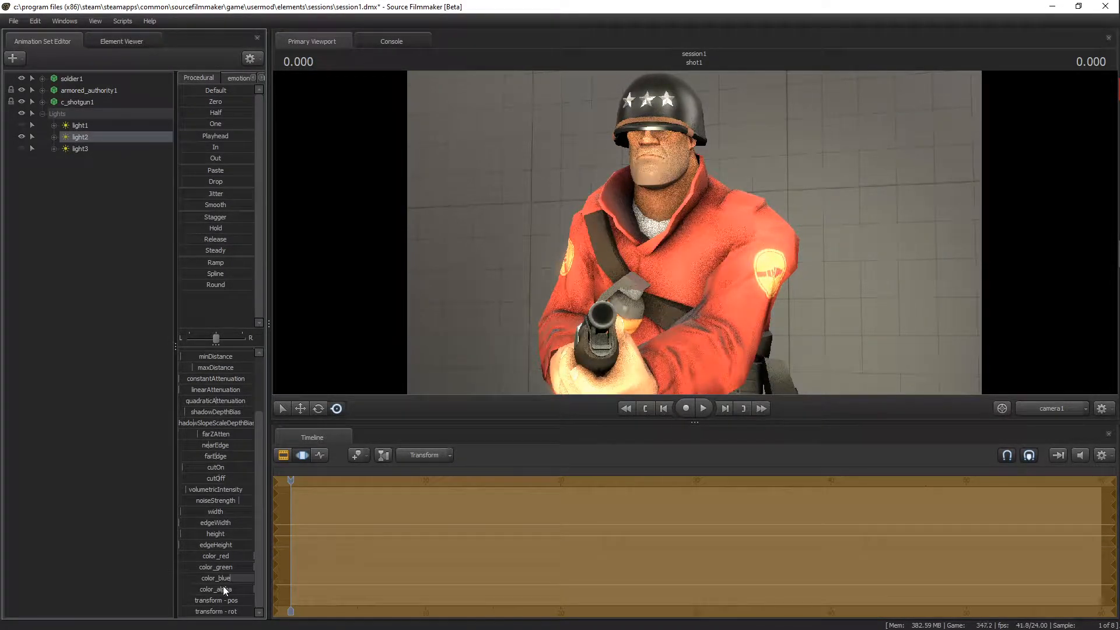
scroll(225, 519, up, 2)
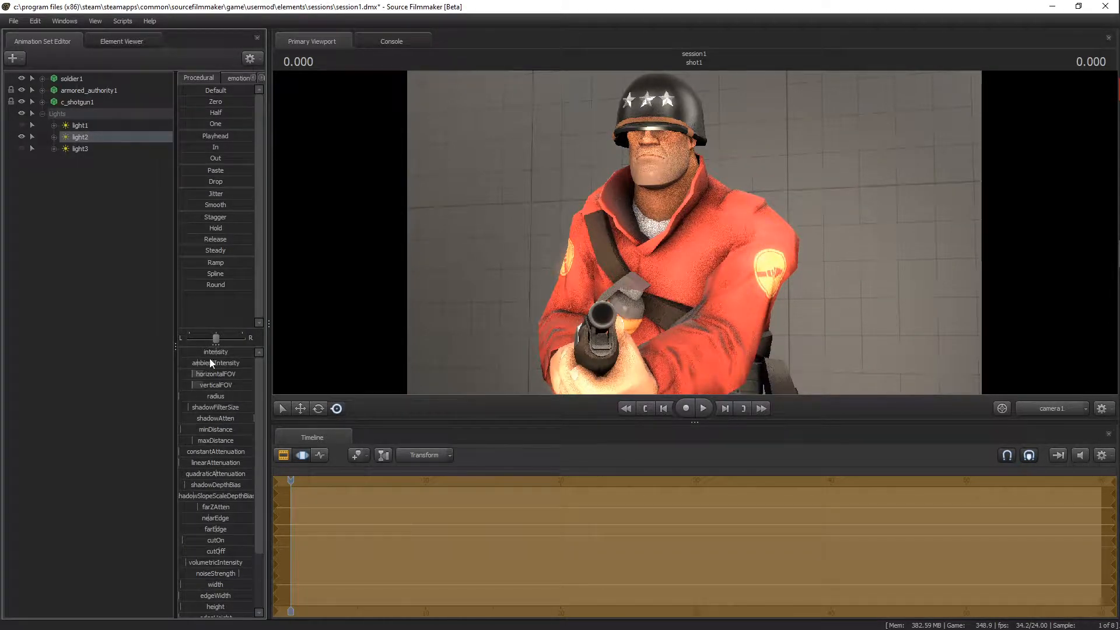
drag(211, 352, 182, 352)
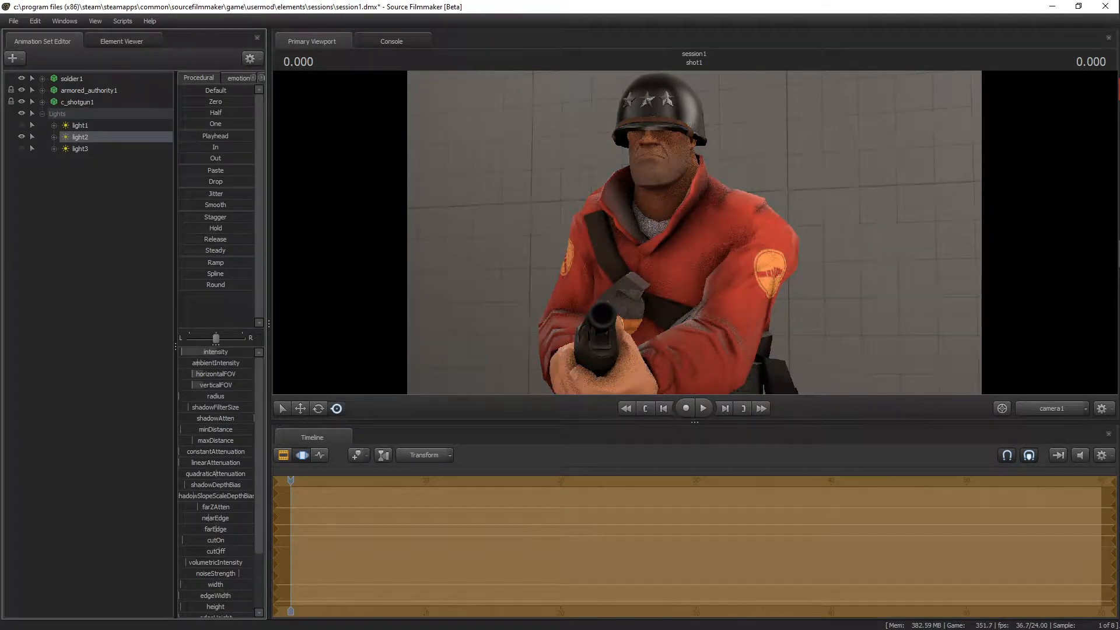
Show light1 again, deselect light2, and preview both lights together in the Clip Editor before returning to the Motion Editor.
click(22, 125)
click(131, 282)
click(284, 455)
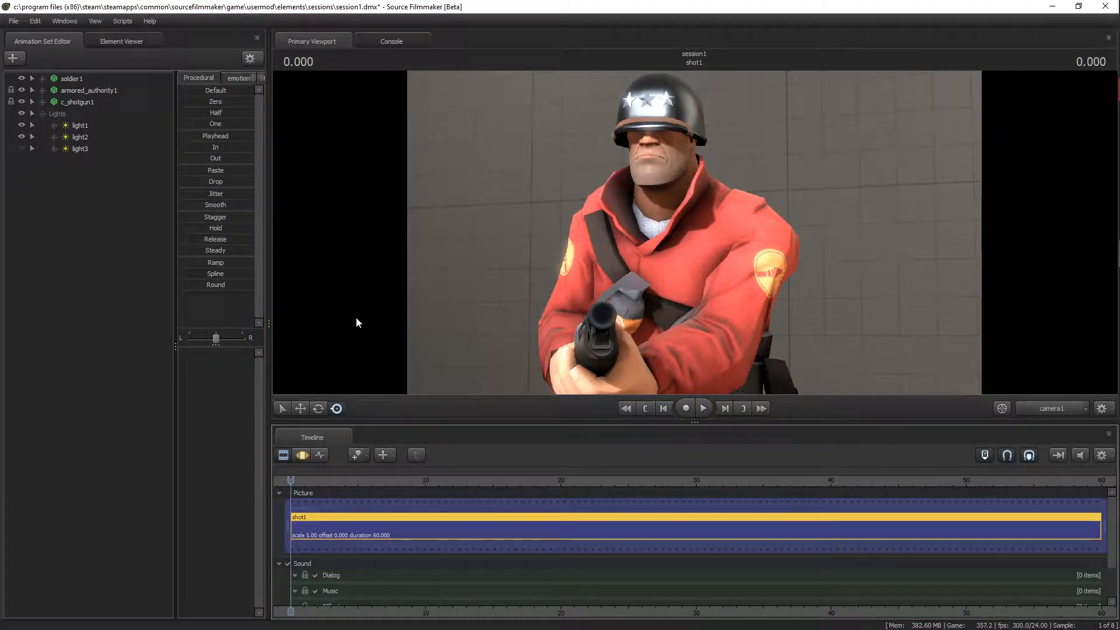
click(297, 455)
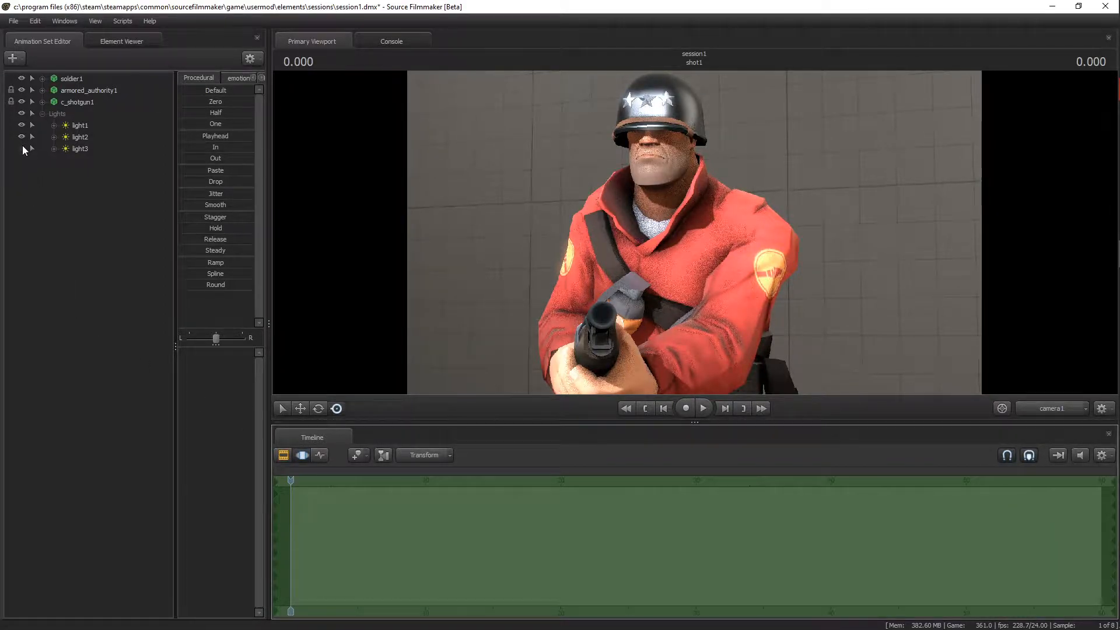
Hide light1 and light2, show light3, and lower light3's shadowFilterSize and shadowAtten.
click(22, 124)
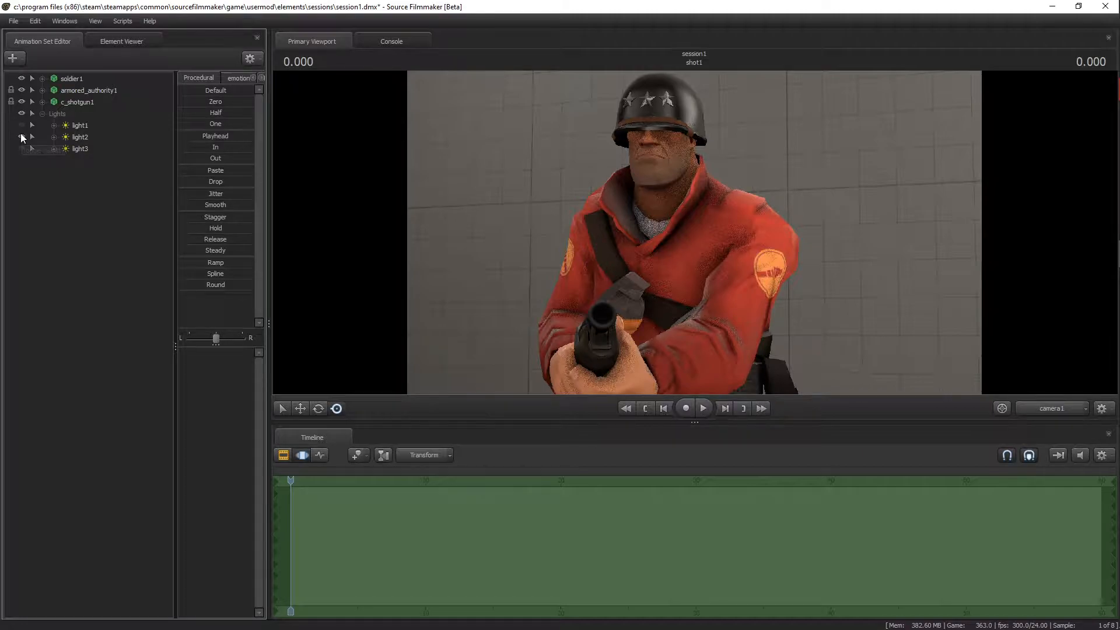
click(23, 137)
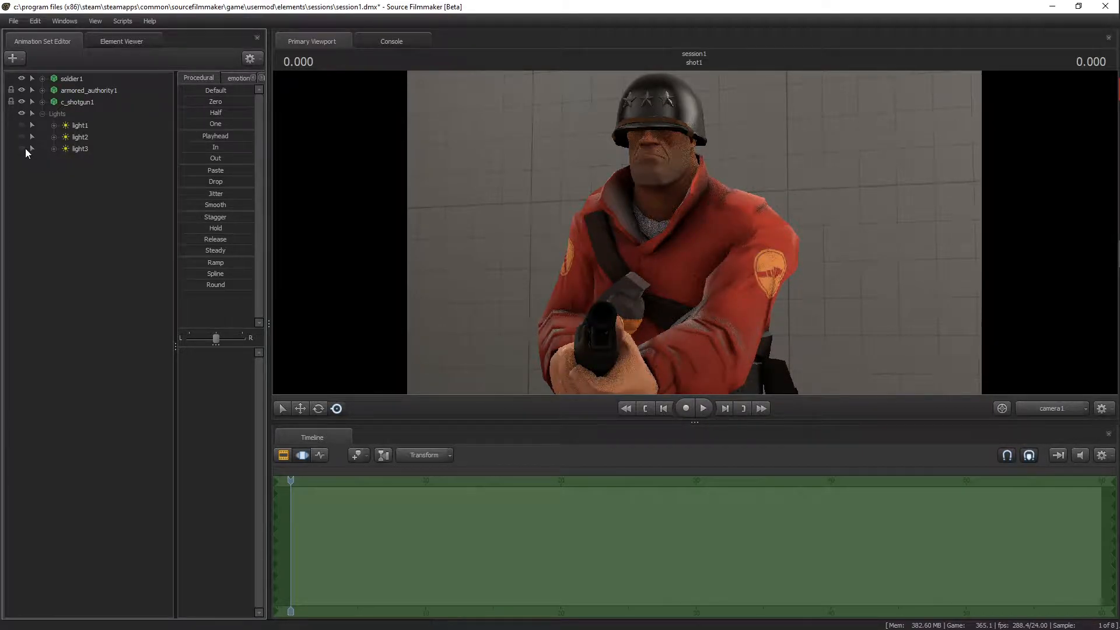
click(26, 150)
click(79, 149)
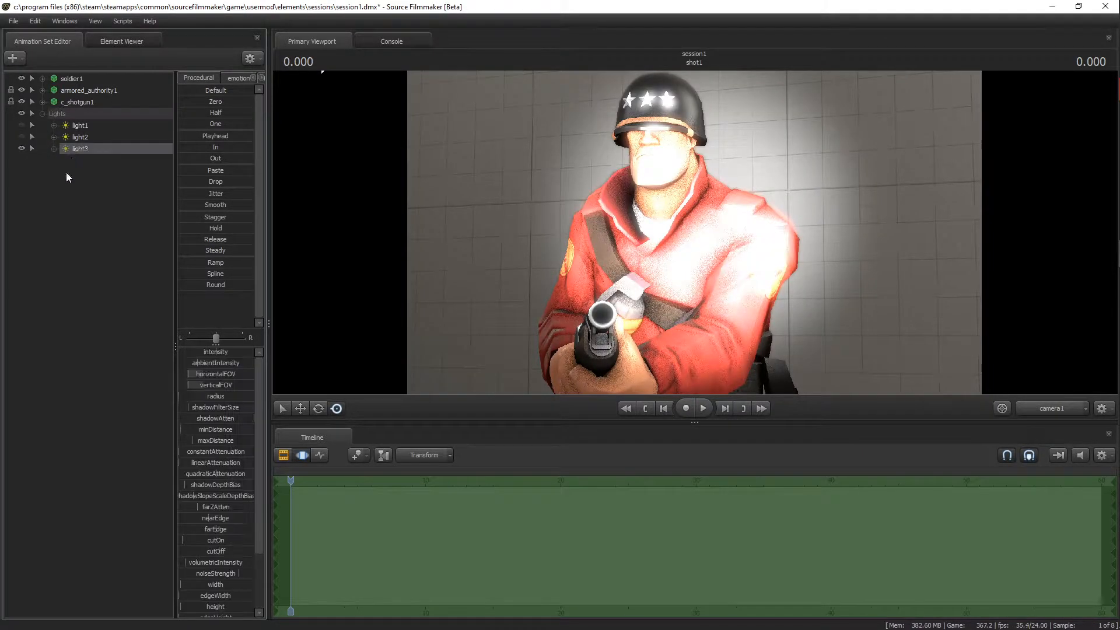
click(226, 419)
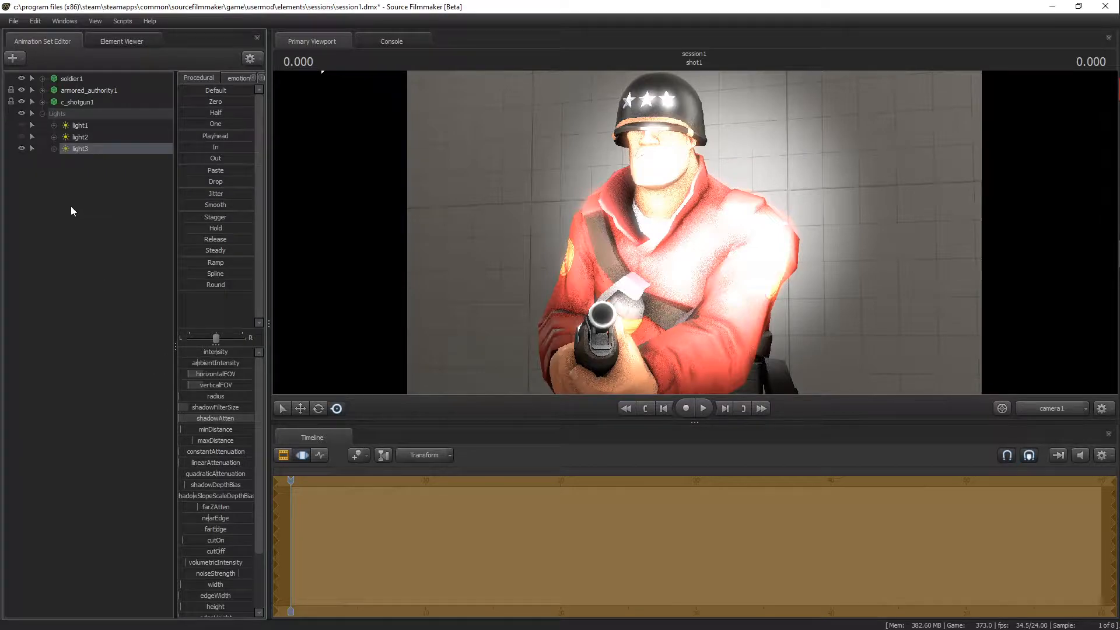
Look through light3, fly it behind the soldier to rim-light his helmet and shoulder, and return to camera1.
drag(69, 152, 657, 239)
click(82, 149)
key(w)
key(d)
key(s)
click(1052, 408)
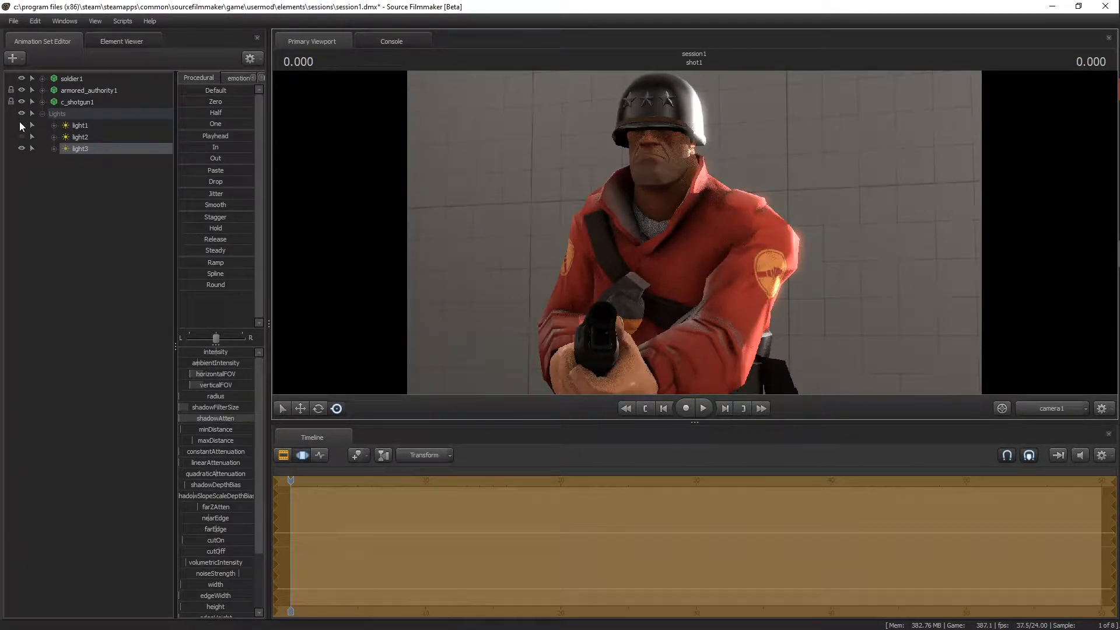
Show light1 and light2 again, deselect light3, and preview all three lights in the Clip Editor before returning to the Motion Editor.
click(22, 136)
click(63, 223)
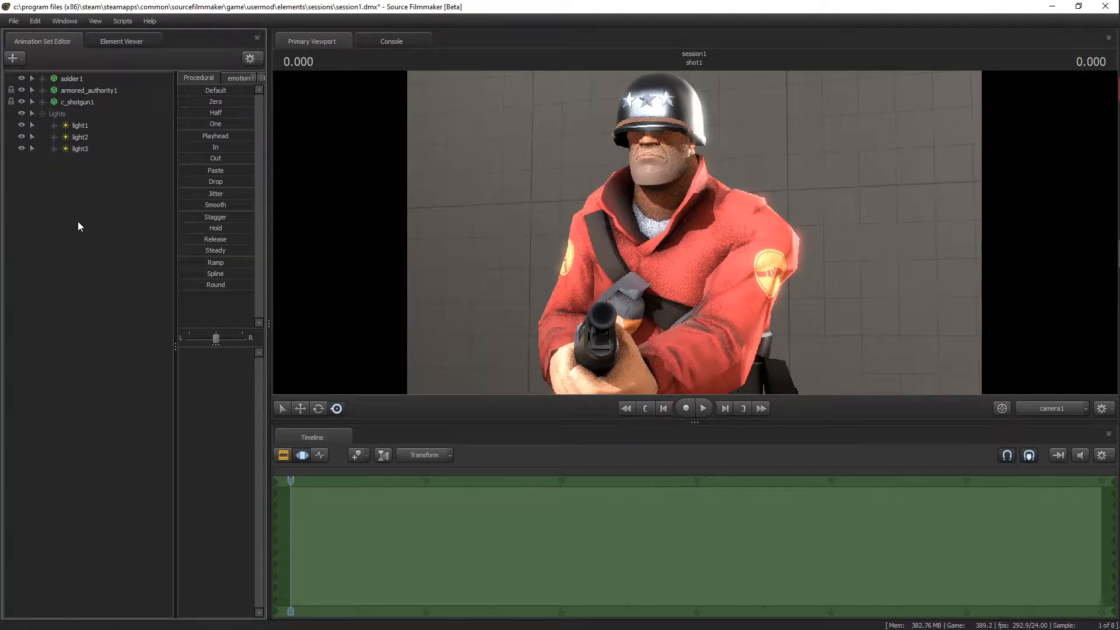
click(284, 455)
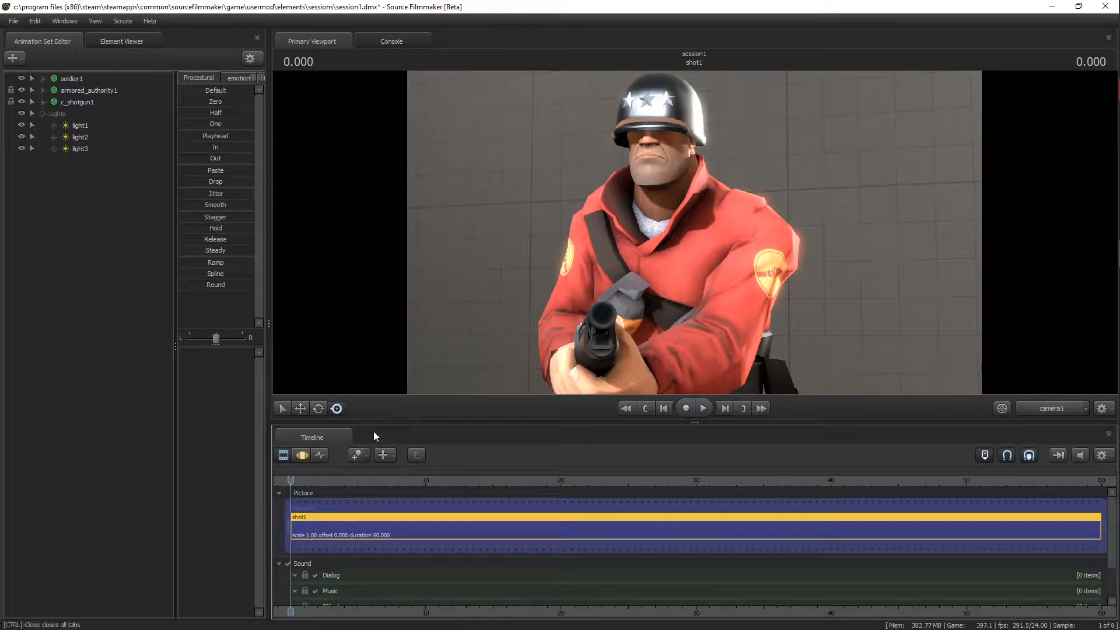
click(302, 454)
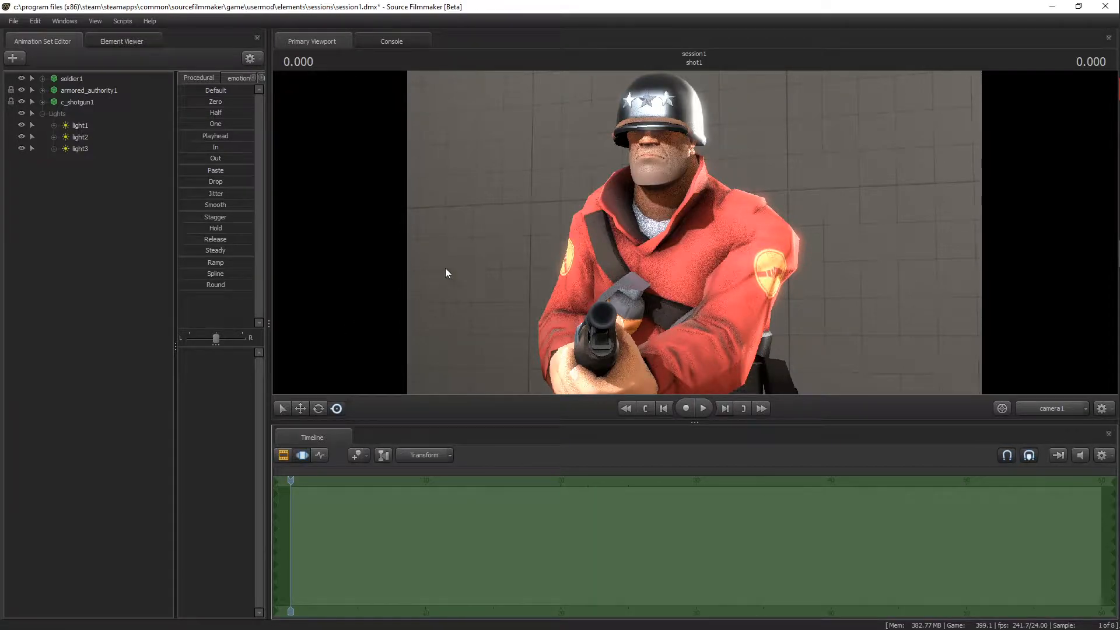
Set the render settings' Depth Of Field samples to 256 (override) and preview the refined image in the Clip Editor.
right_click(515, 182)
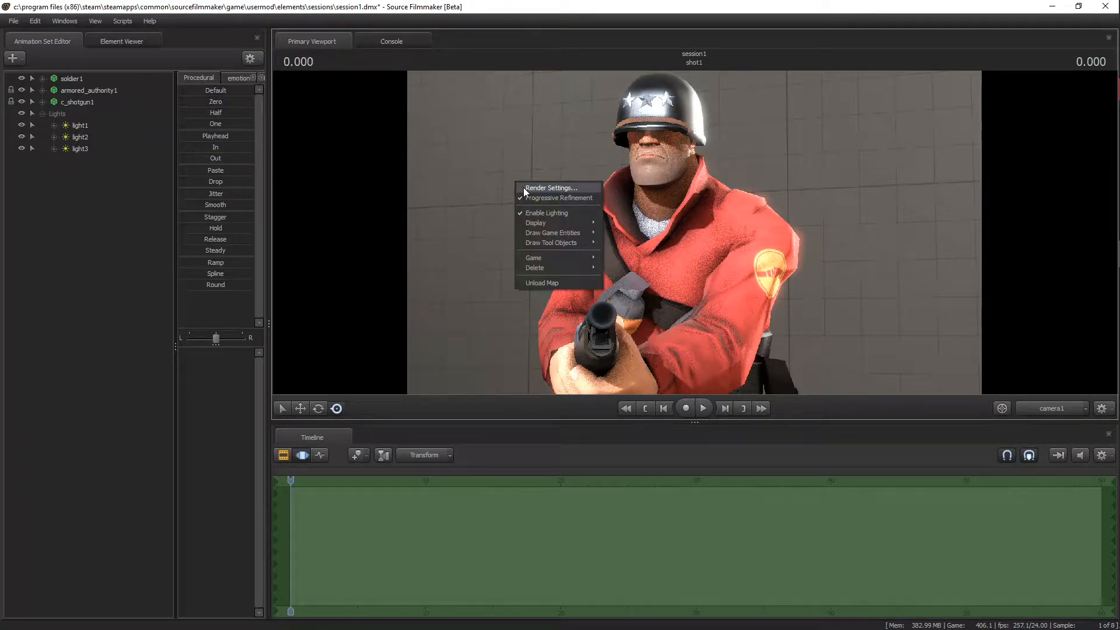
click(523, 187)
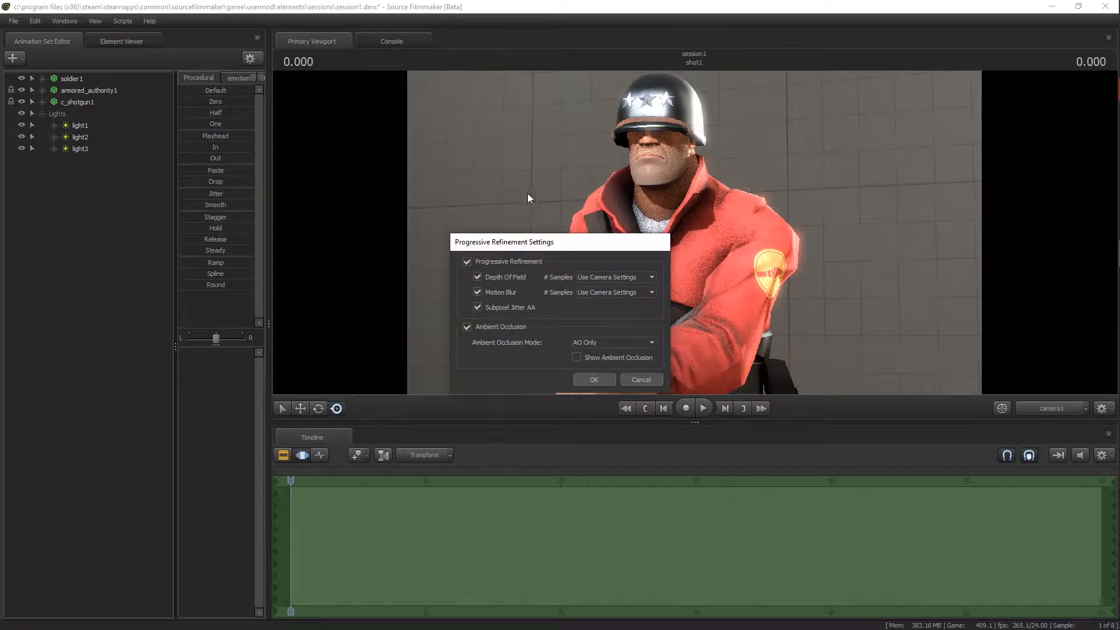
drag(620, 244, 470, 177)
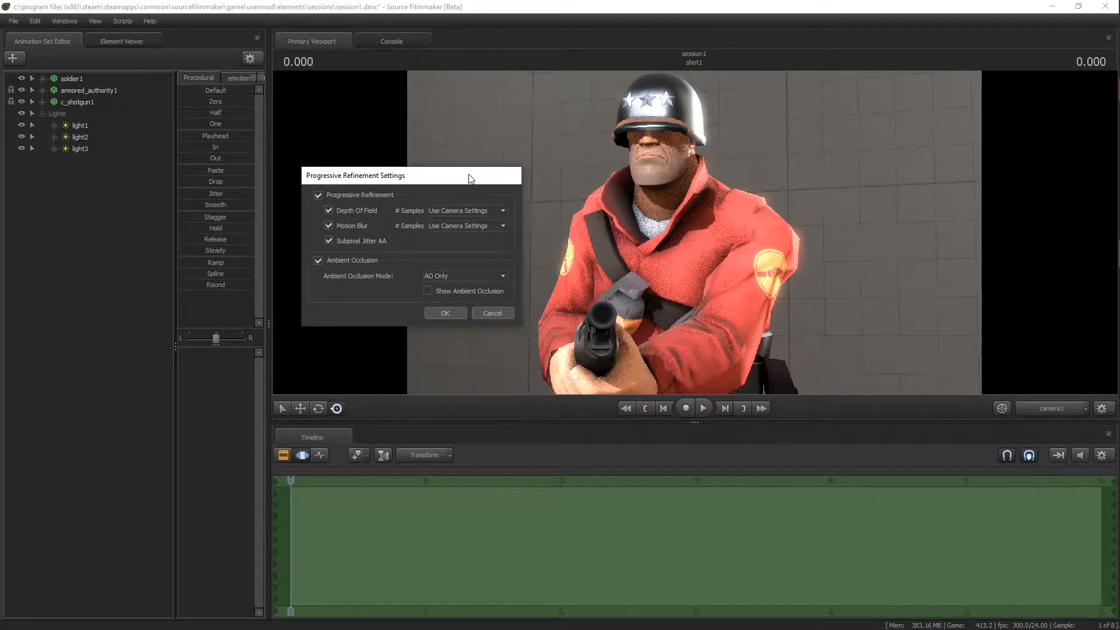
click(453, 211)
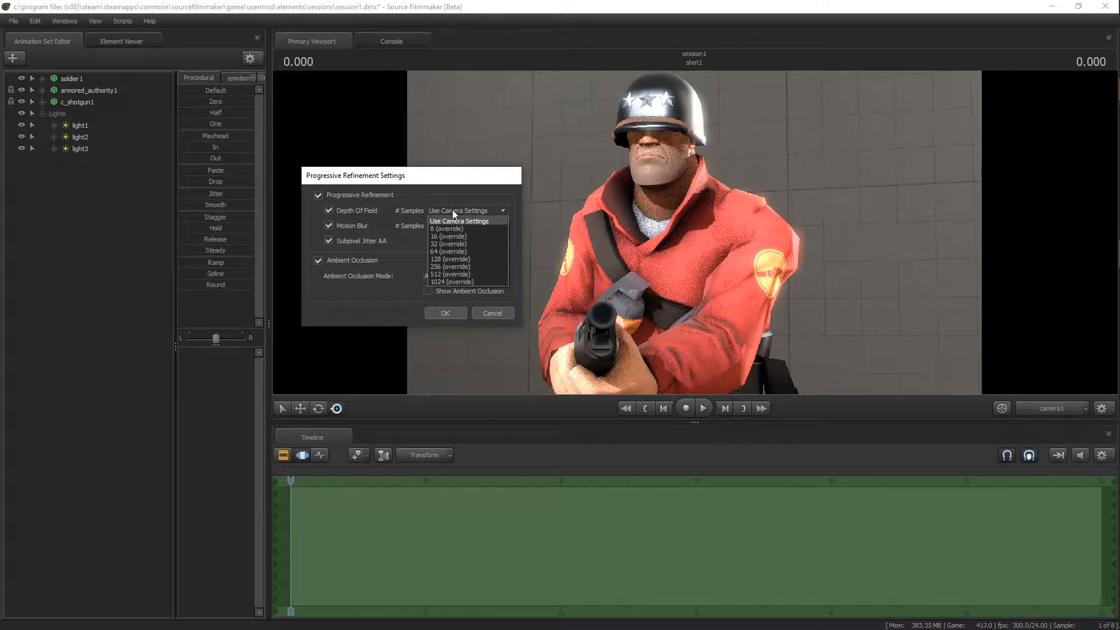
click(443, 266)
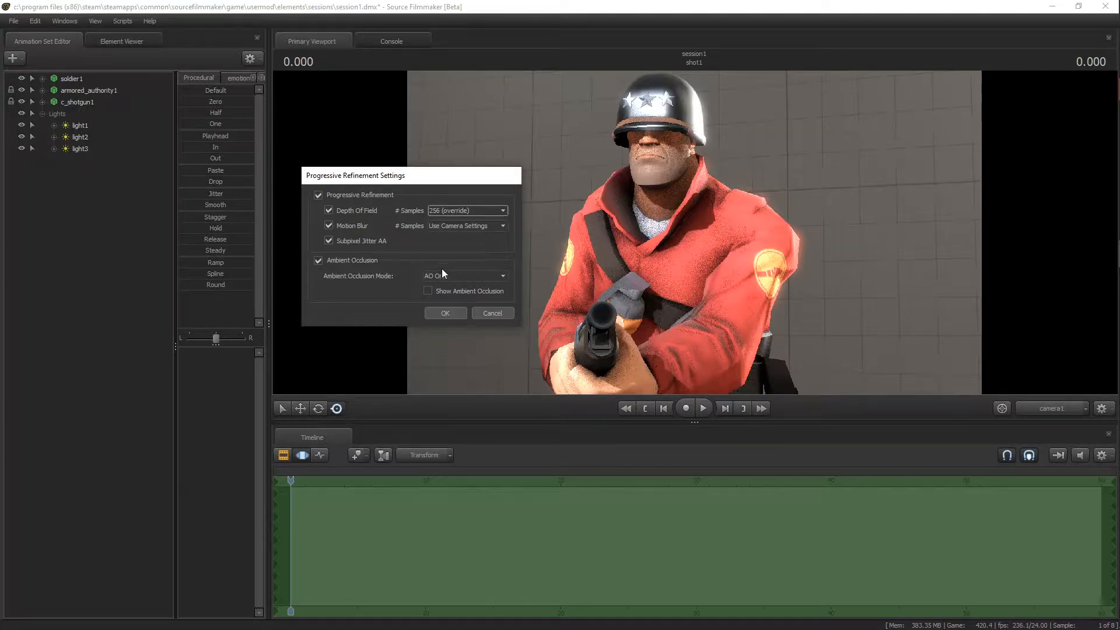
click(434, 312)
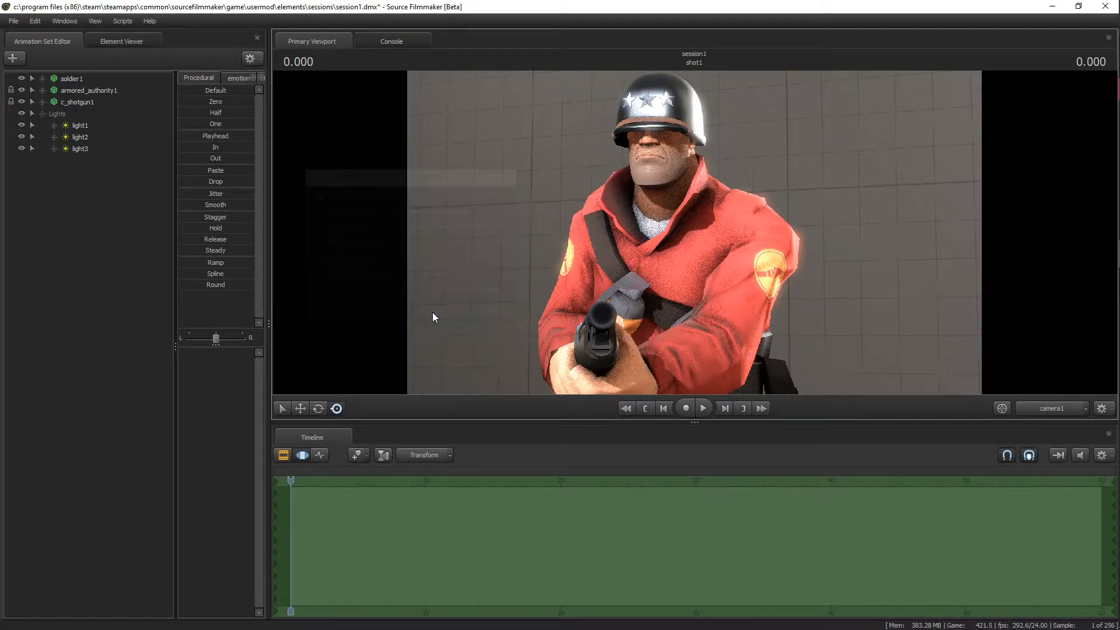
click(284, 455)
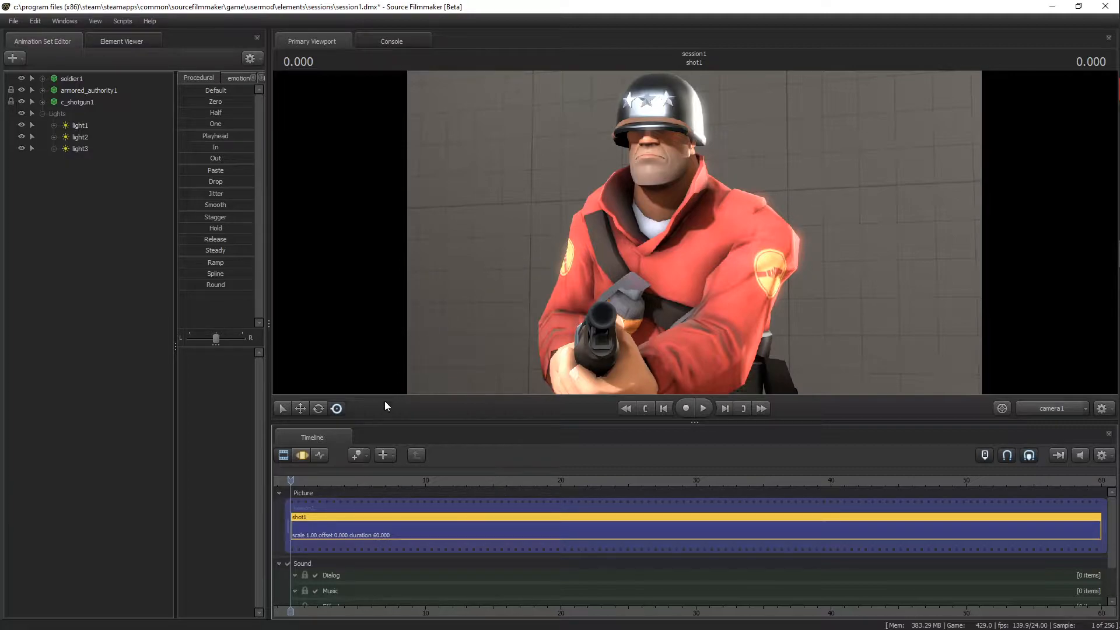
click(303, 453)
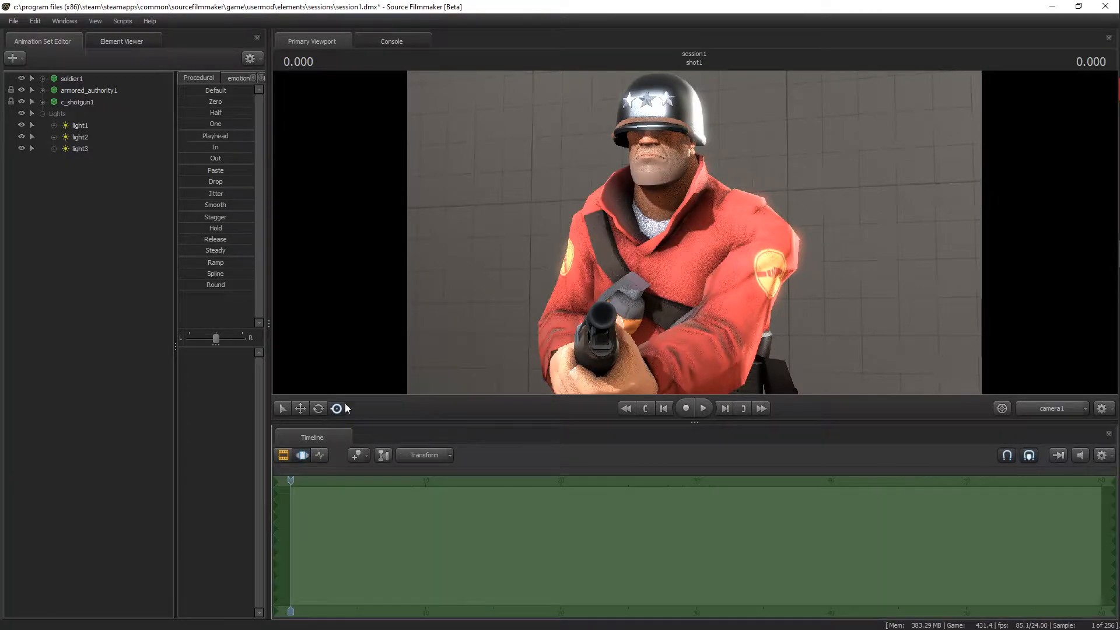
Turn off Ambient Occlusion in the viewport's render settings.
right_click(425, 124)
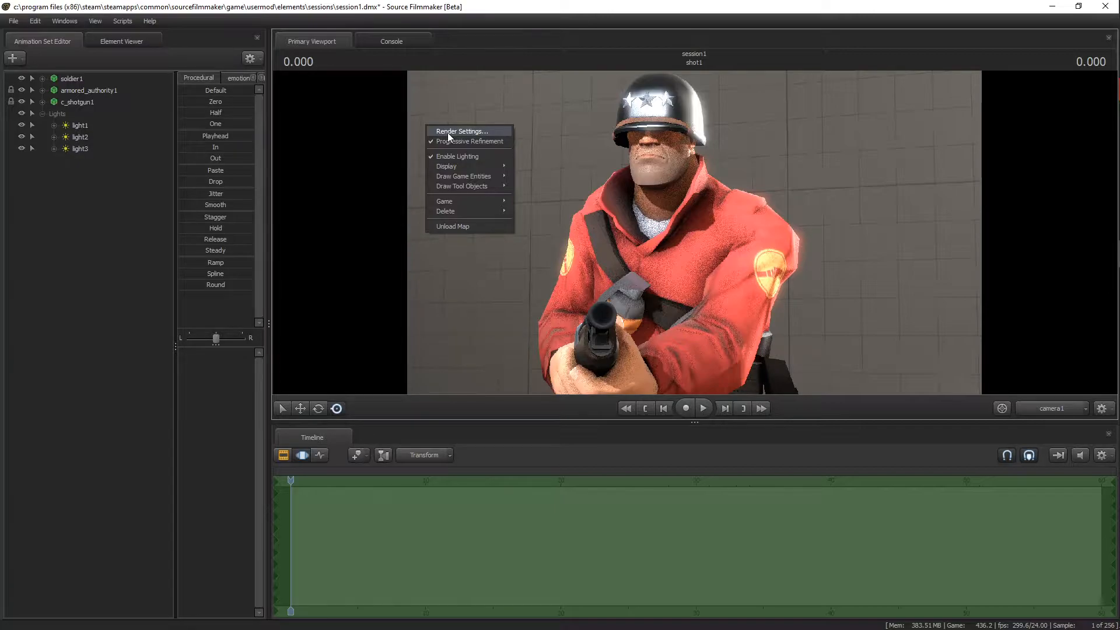
click(447, 131)
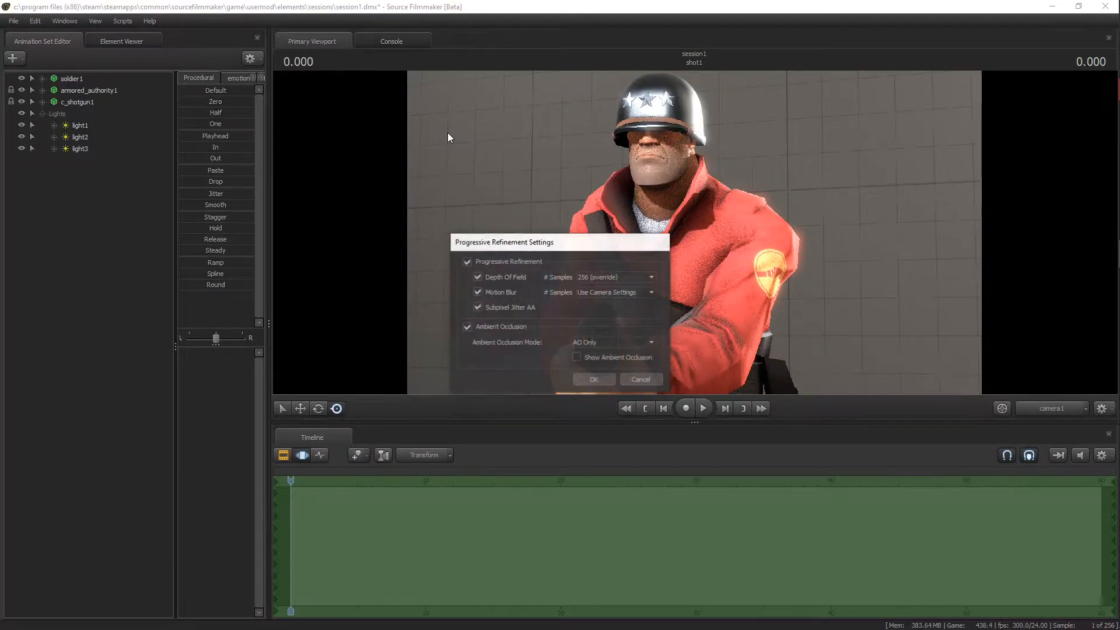
click(471, 330)
click(587, 379)
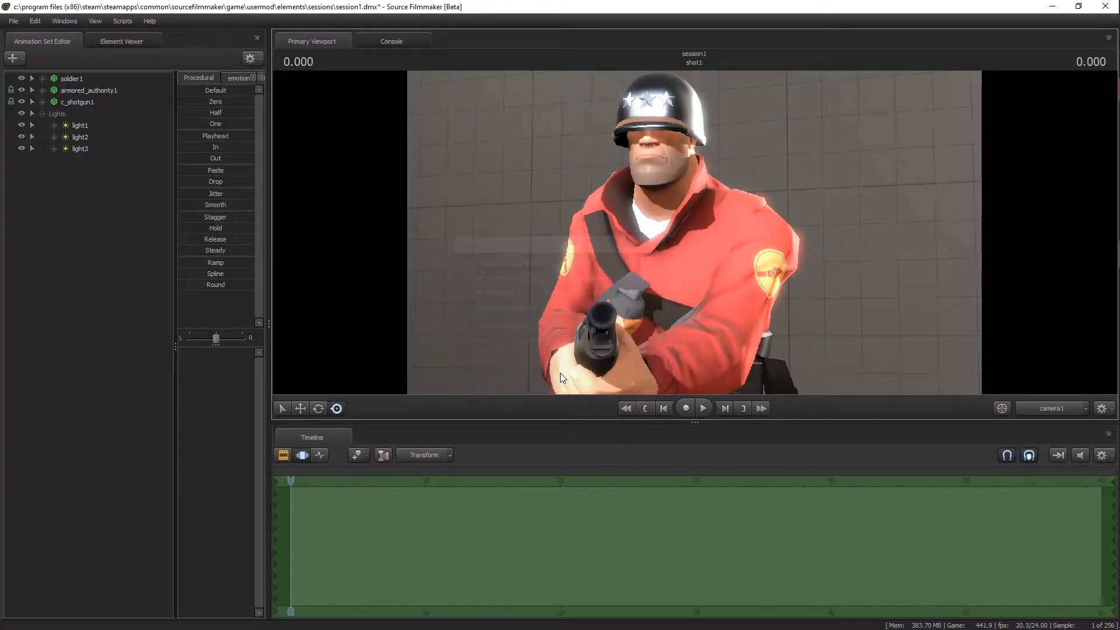
Preview the frame in the Clip Editor, return to the Motion Editor, and toggle light3 off and on to compare its effect.
click(289, 454)
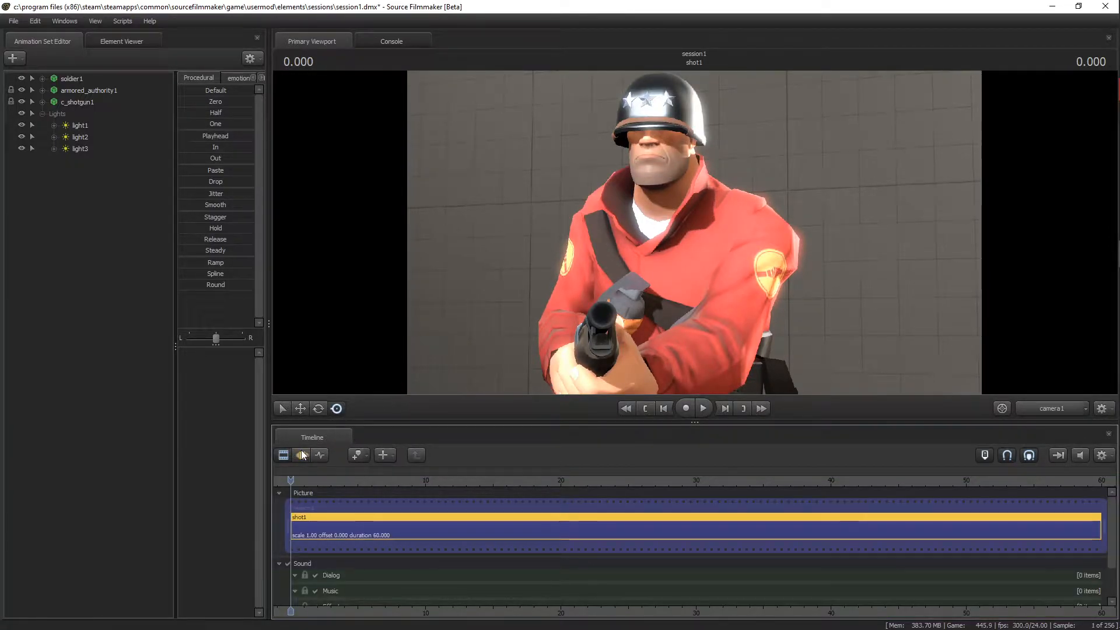
click(301, 455)
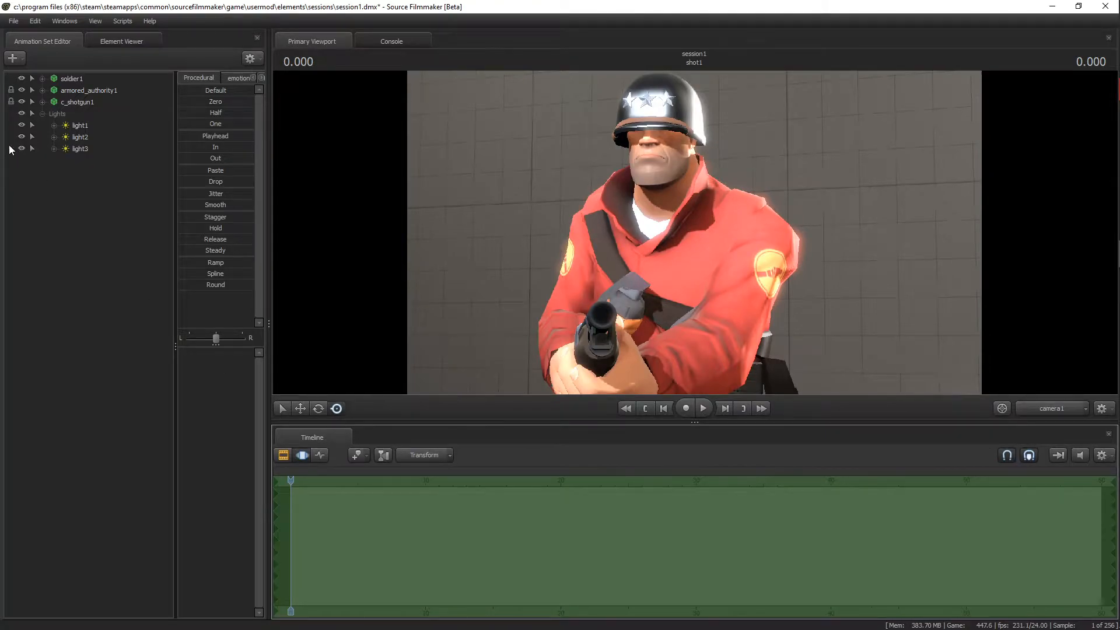
click(21, 149)
click(21, 149)
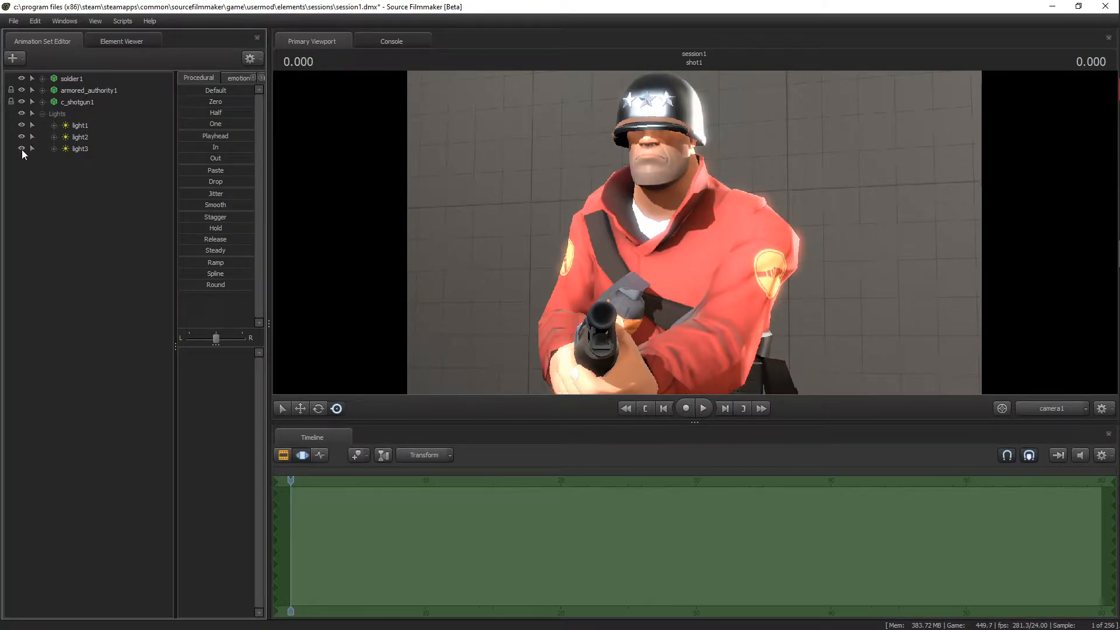
Toggle light2 off and on to compare its effect on the soldier.
click(21, 137)
click(22, 138)
click(21, 137)
click(22, 138)
Reposition light1 while looking through it, return the viewport to camera1, and lower the light's intensity.
drag(66, 127, 604, 166)
key(s)
key(w)
scroll(614, 166, down, 4)
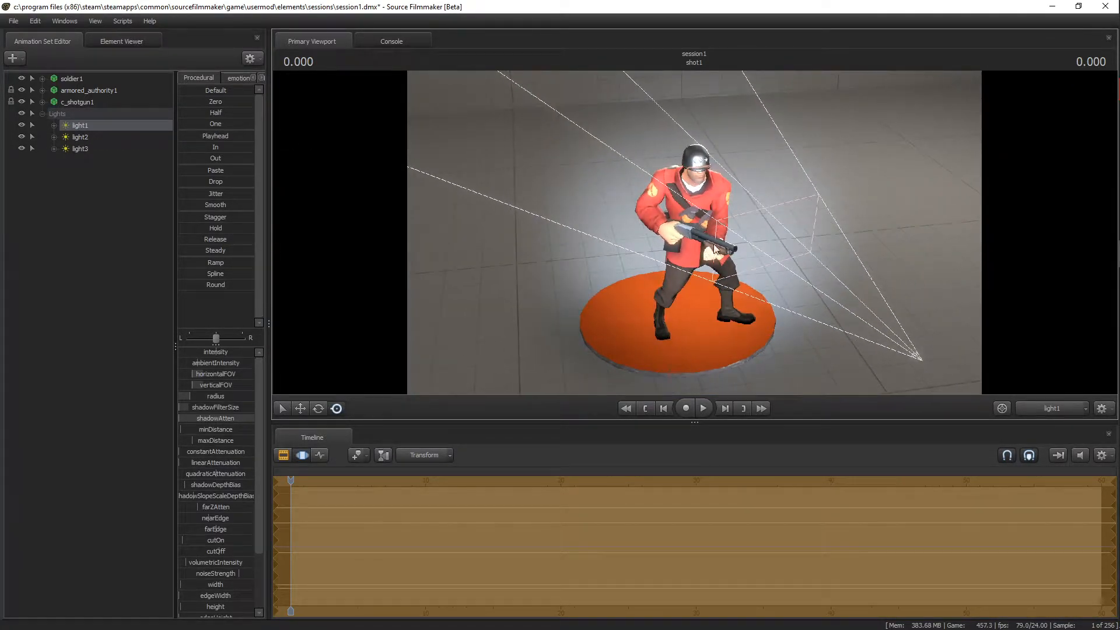
click(1042, 407)
click(1041, 407)
mouse_move(216, 350)
mouse_down()
mouse_move(186, 350)
mouse_move(199, 350)
mouse_up()
Adjust light3's position and aim while looking through it, return to camera1, and preview the frame in the Clip Editor.
drag(80, 149, 700, 167)
click(70, 149)
mouse_move(688, 222)
mouse_down()
mouse_move(714, 217)
mouse_move(688, 239)
mouse_move(692, 214)
mouse_up()
key(w)
key(s)
click(1039, 407)
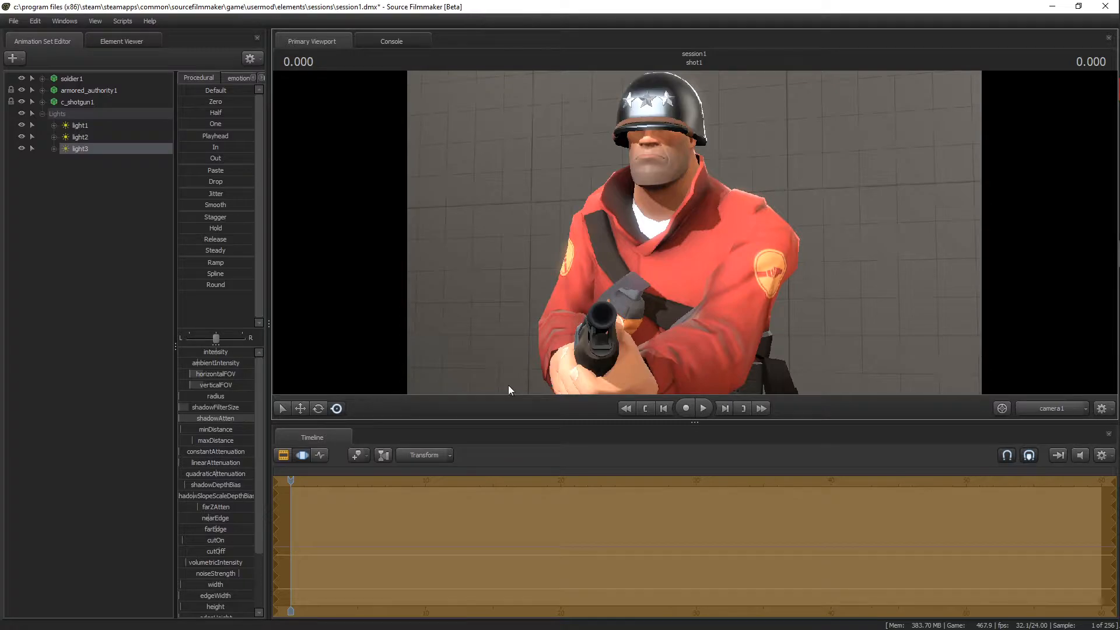
click(282, 455)
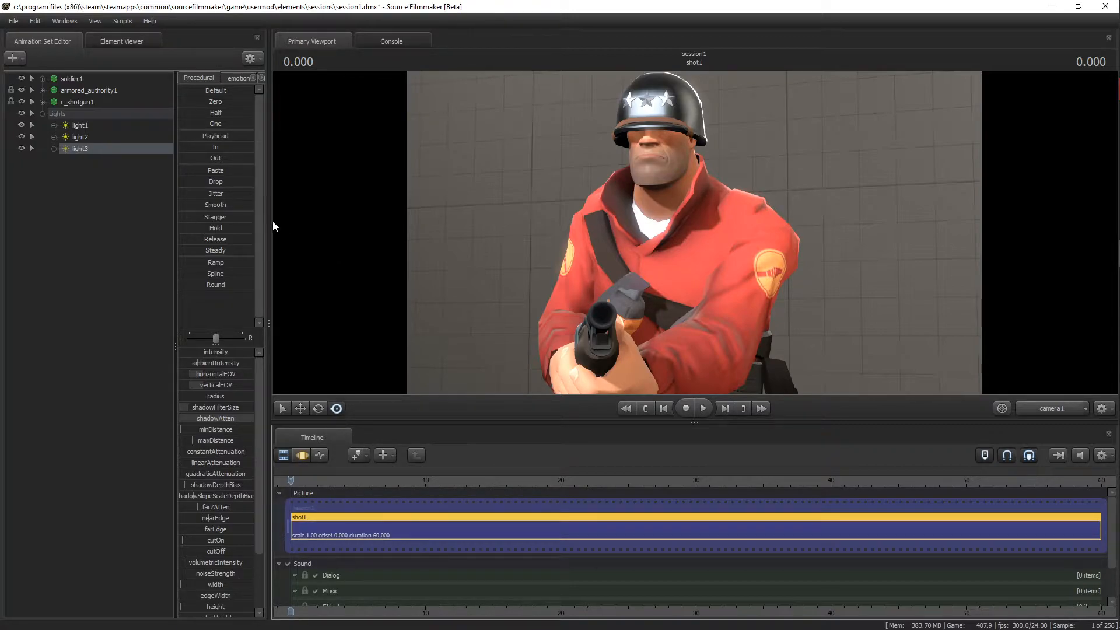
Start a poster export of the current frame, saving the modified session first.
click(11, 22)
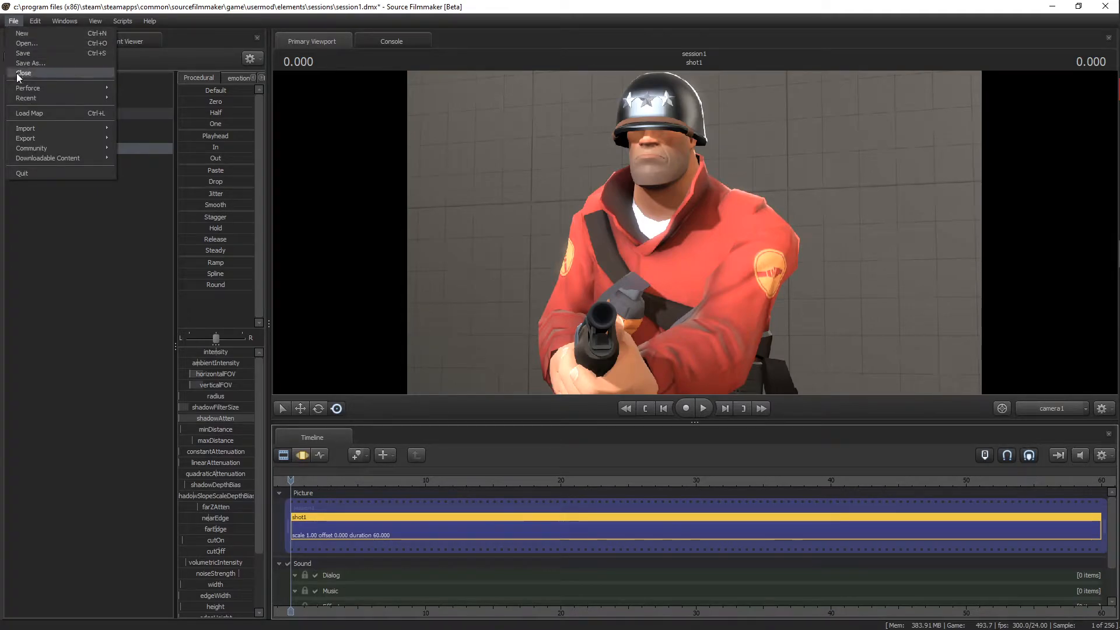
mouse_move(53, 138)
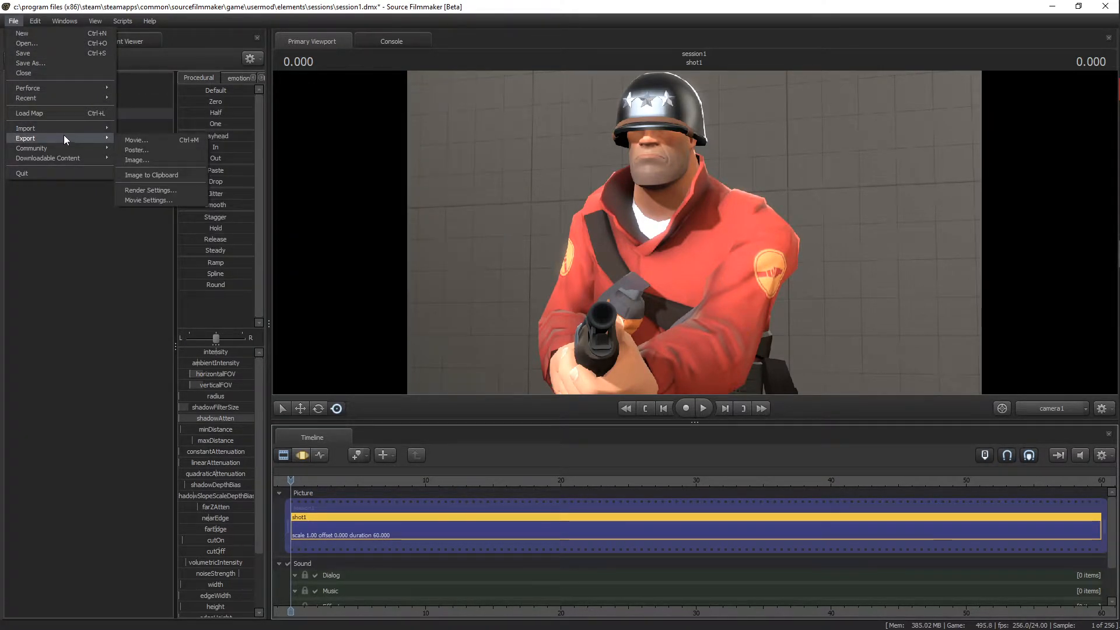
click(135, 149)
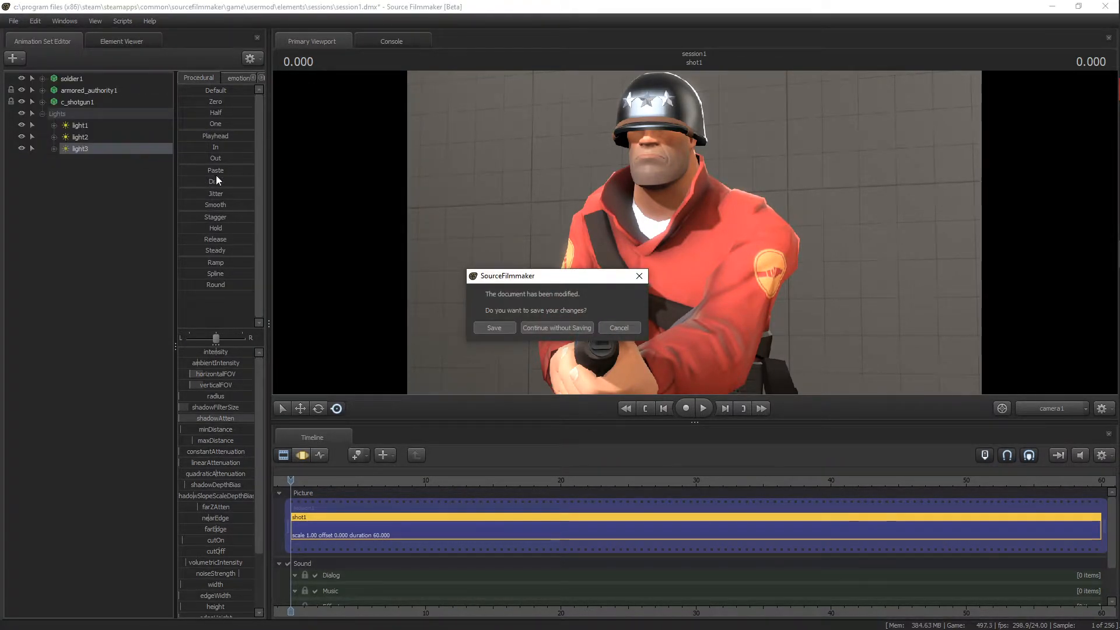
click(494, 327)
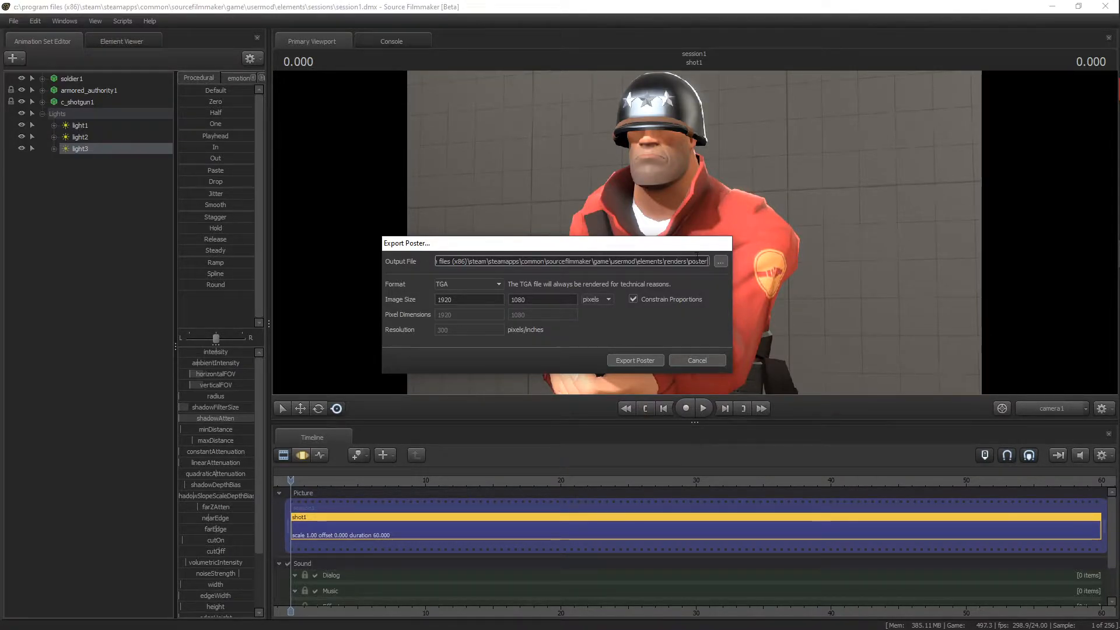
Set the poster's output file to tutorial_soldier in the Desktop's SFM folder.
click(718, 260)
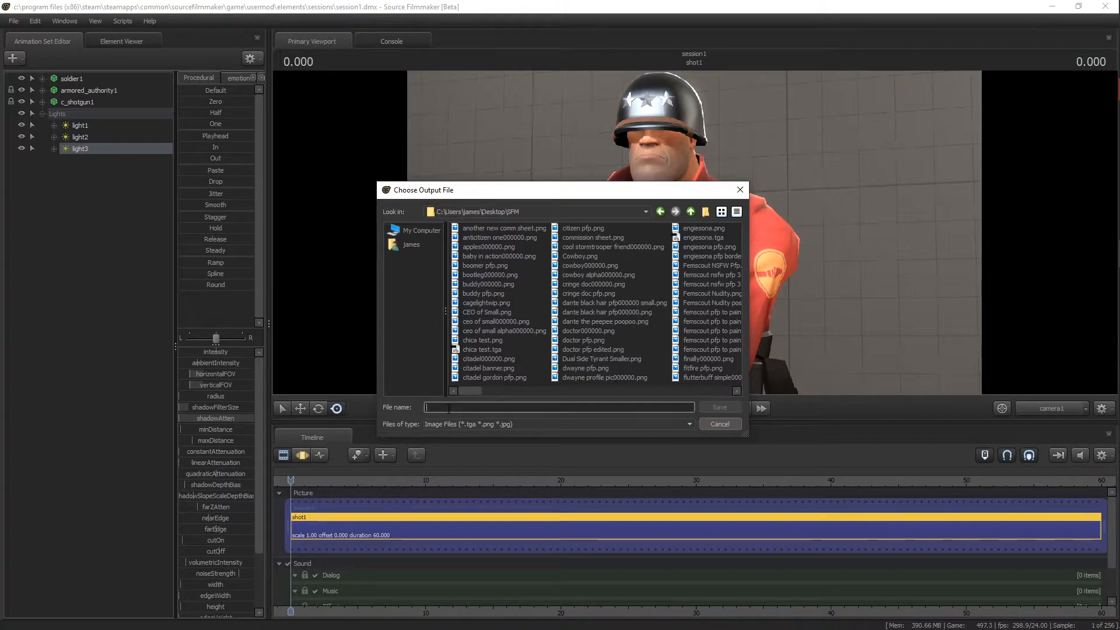
text(tutorial)
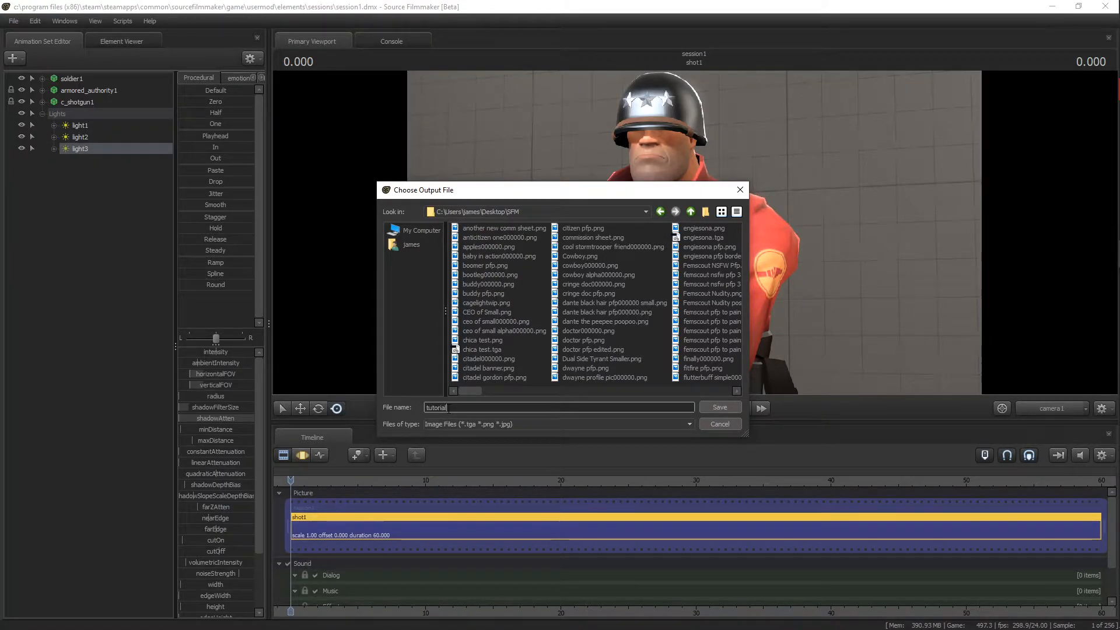
text(_soldier)
key(Return)
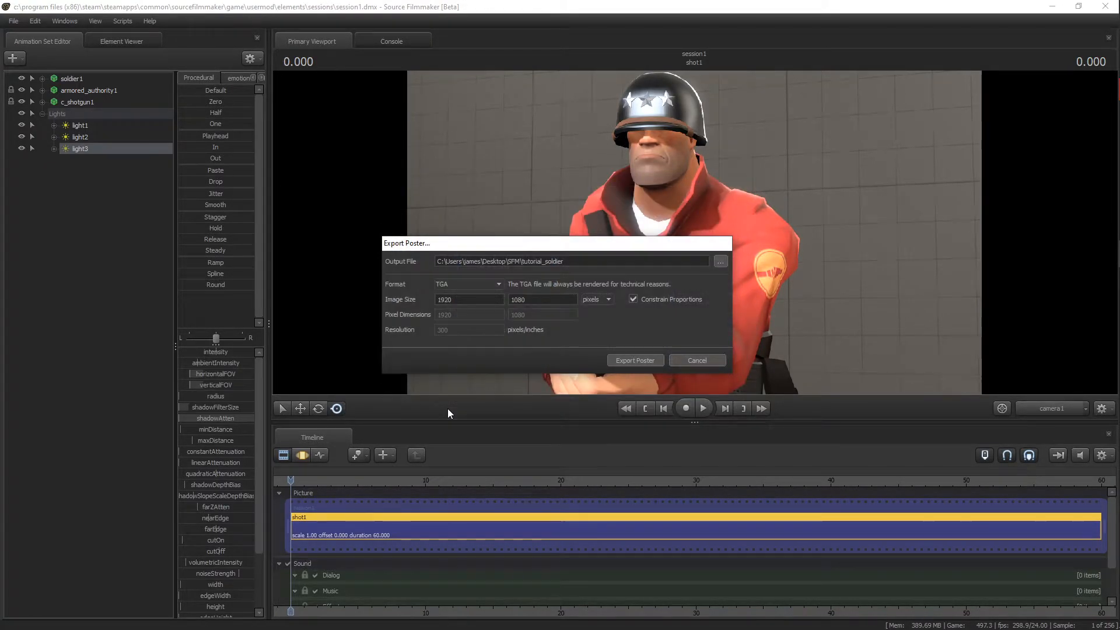
Choose PNG as the poster format and export it at 1920 x 1080 pixels.
click(488, 284)
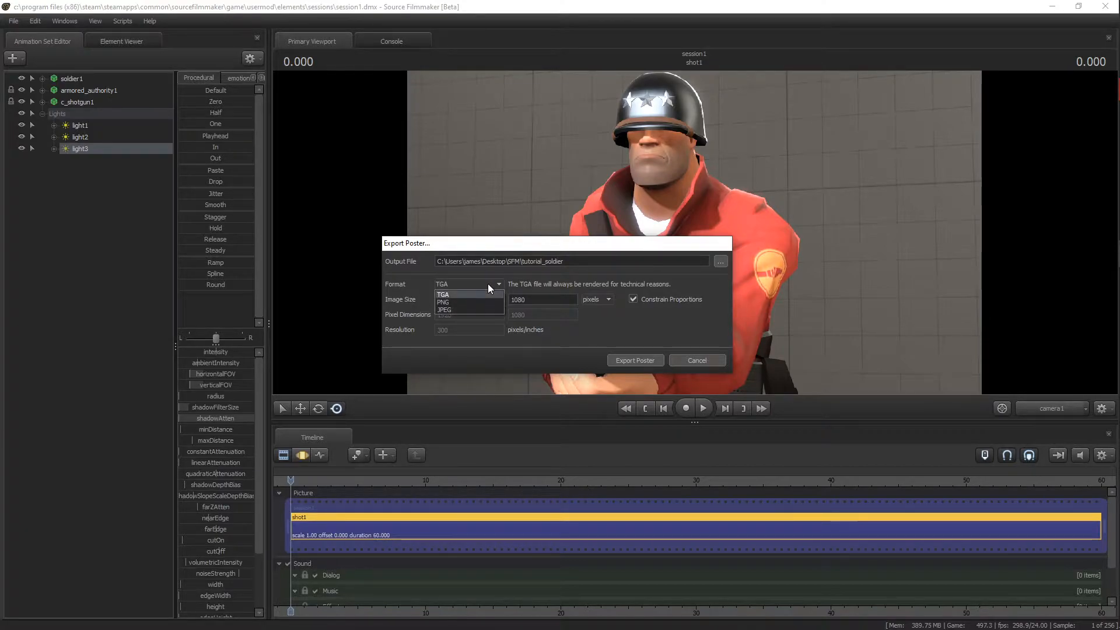
click(451, 301)
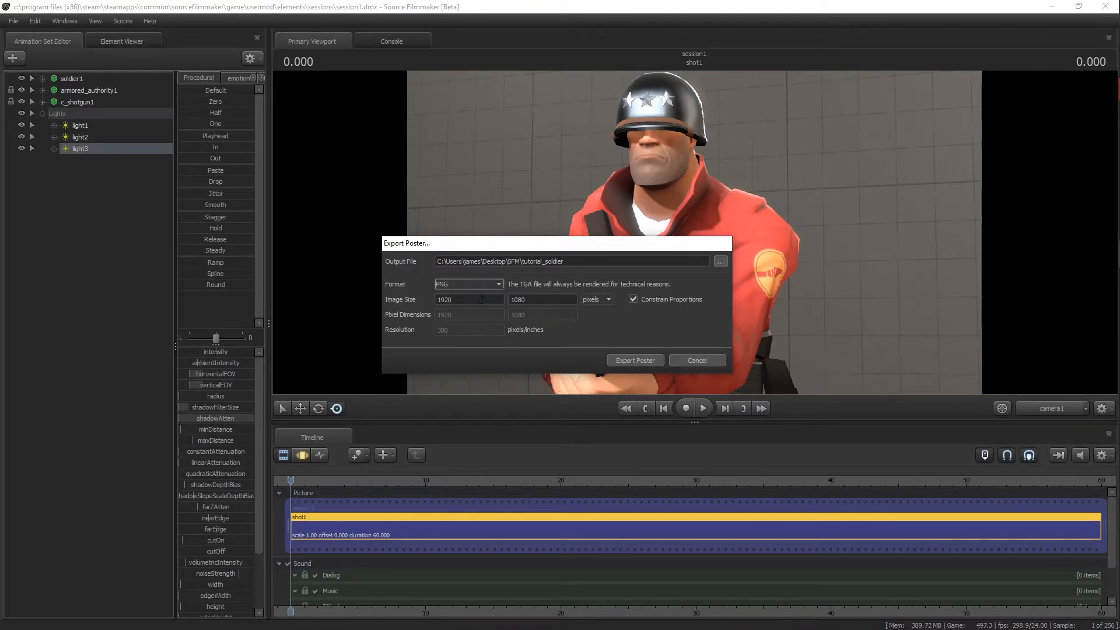
click(628, 358)
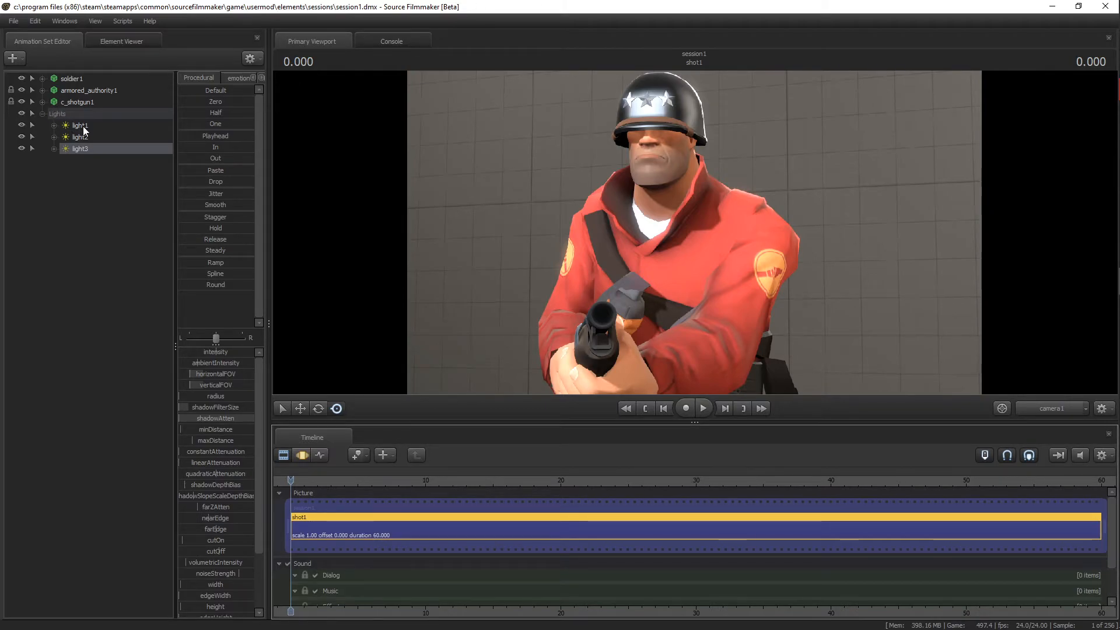
Deselect light3 in the Animation Set Editor.
mouse_move(1109, 315)
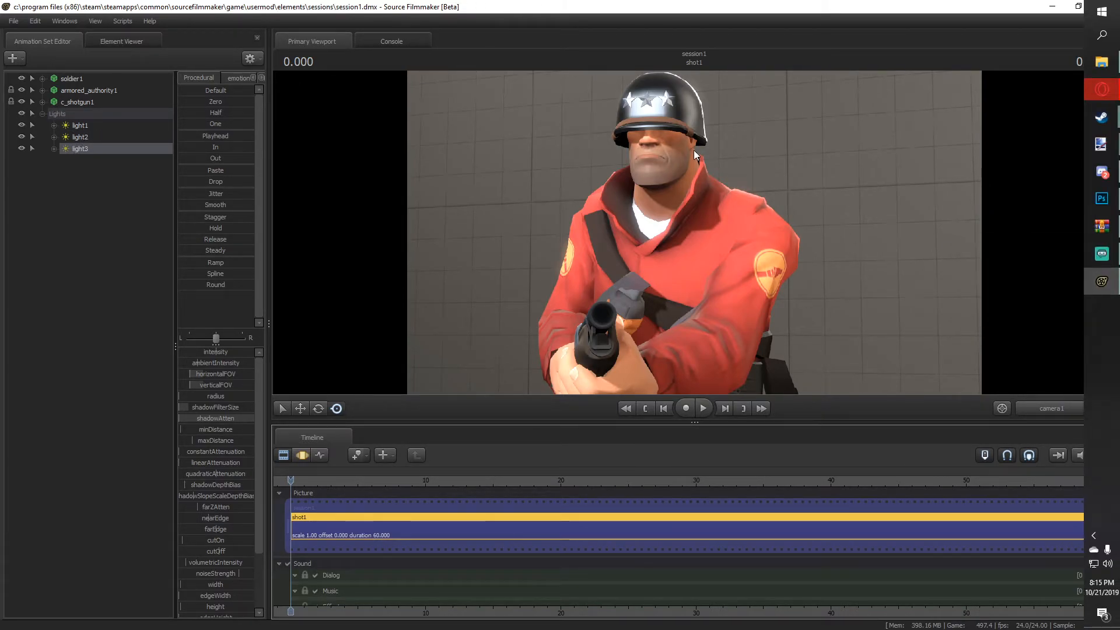
click(303, 454)
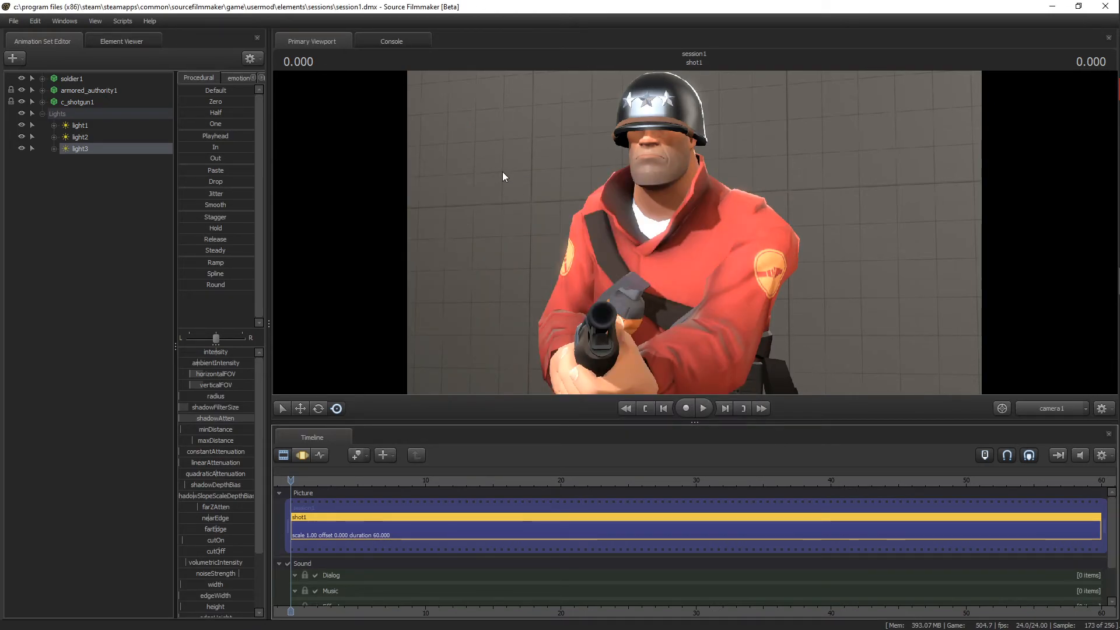
click(35, 220)
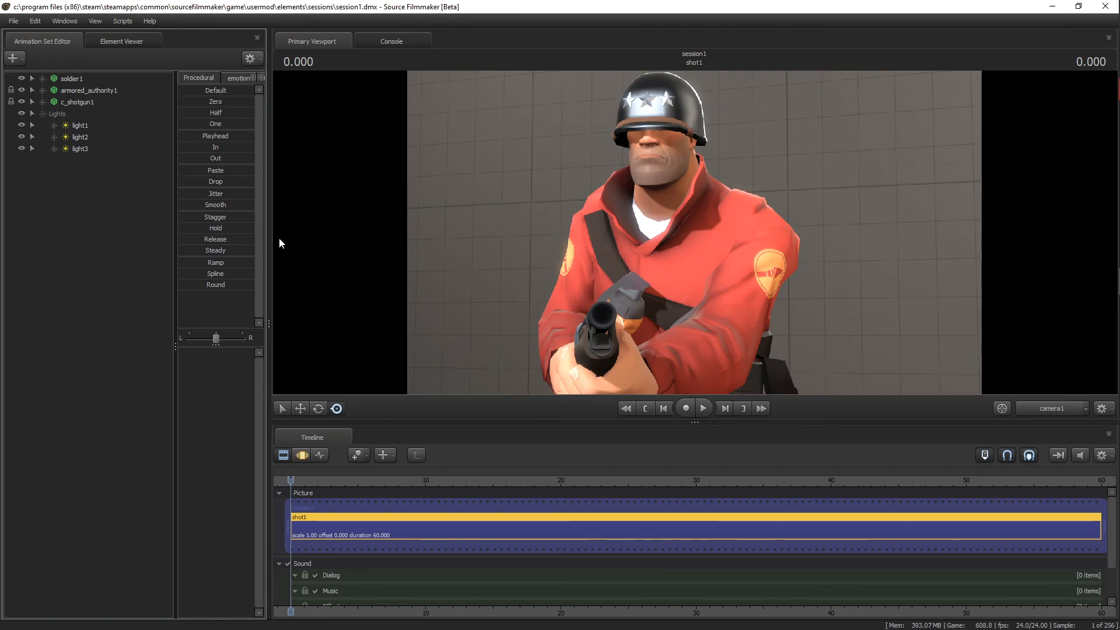
mouse_move(1114, 268)
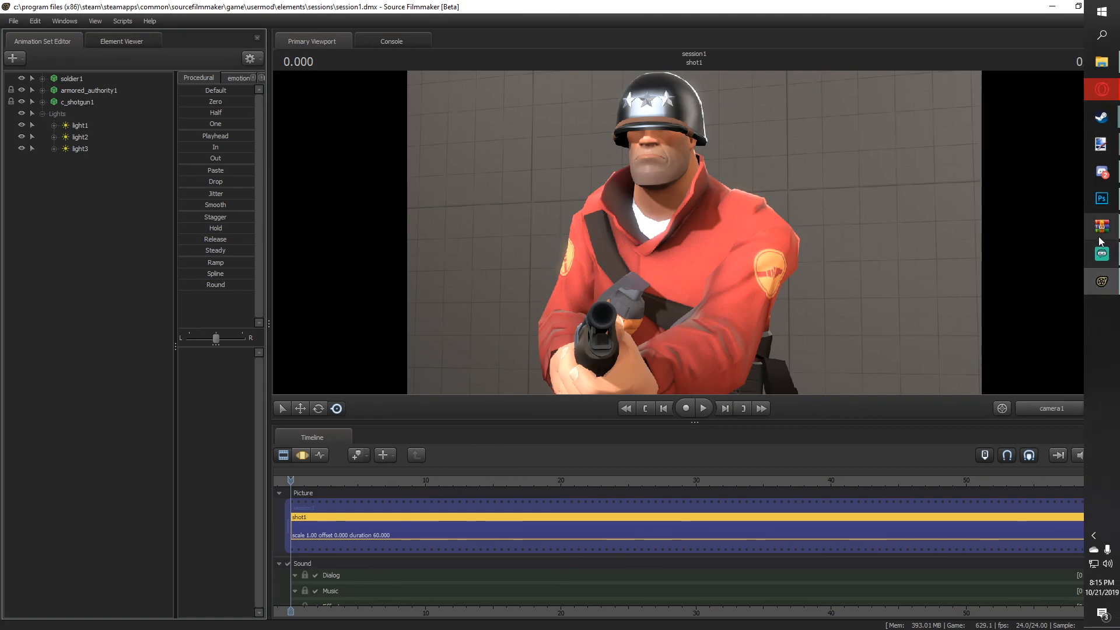